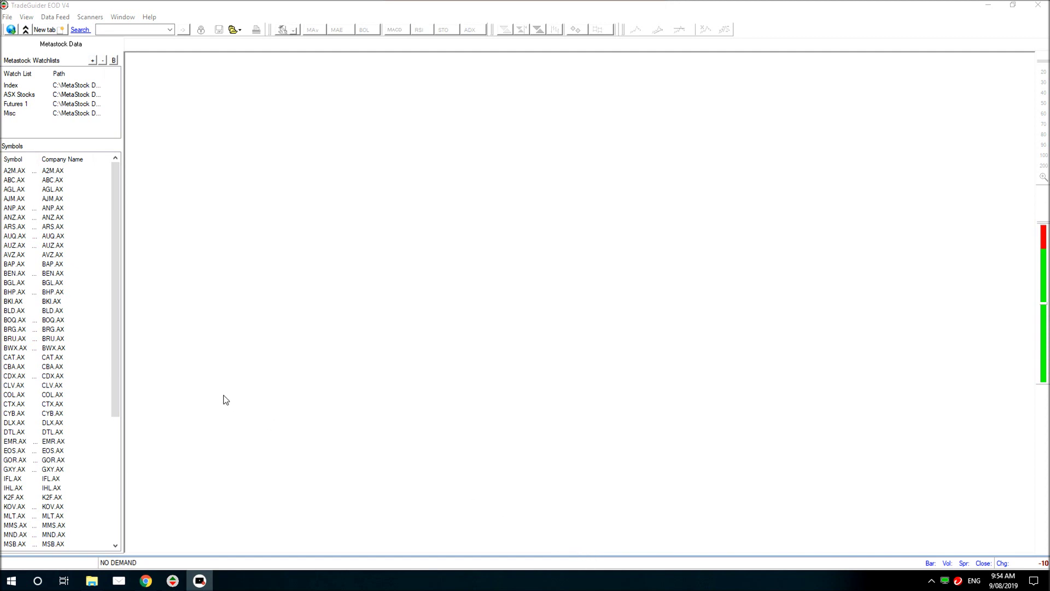
Open the BEN.AX weekly chart and point arrows at the February peak bar's high, close and low and at the Weekly label
double_click(10, 275)
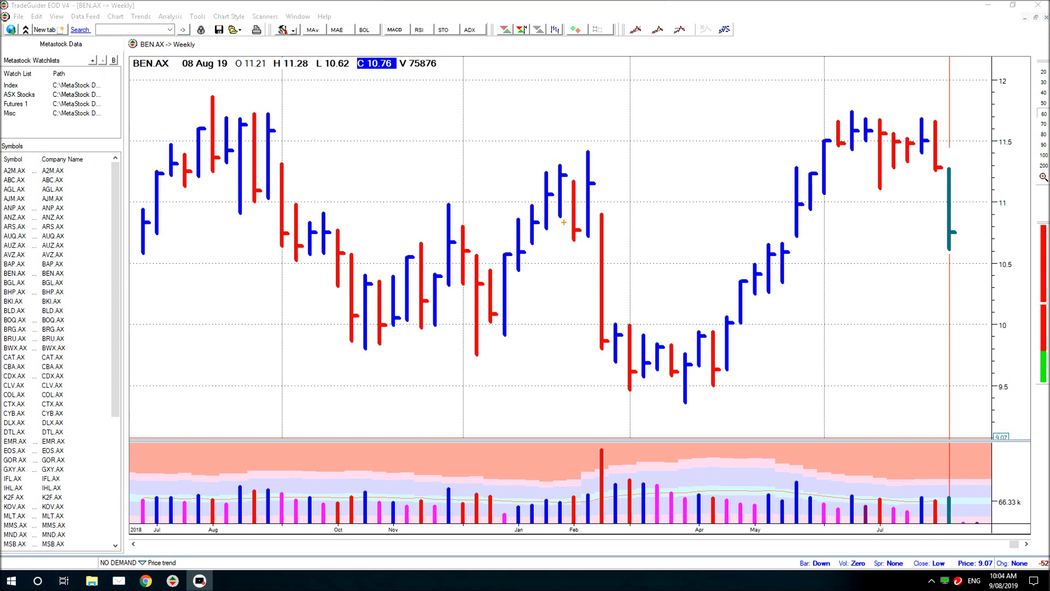
left_click(585, 142)
left_click_drag(601, 184, 615, 183)
left_click_drag(593, 150, 639, 151)
left_click_drag(202, 45, 277, 45)
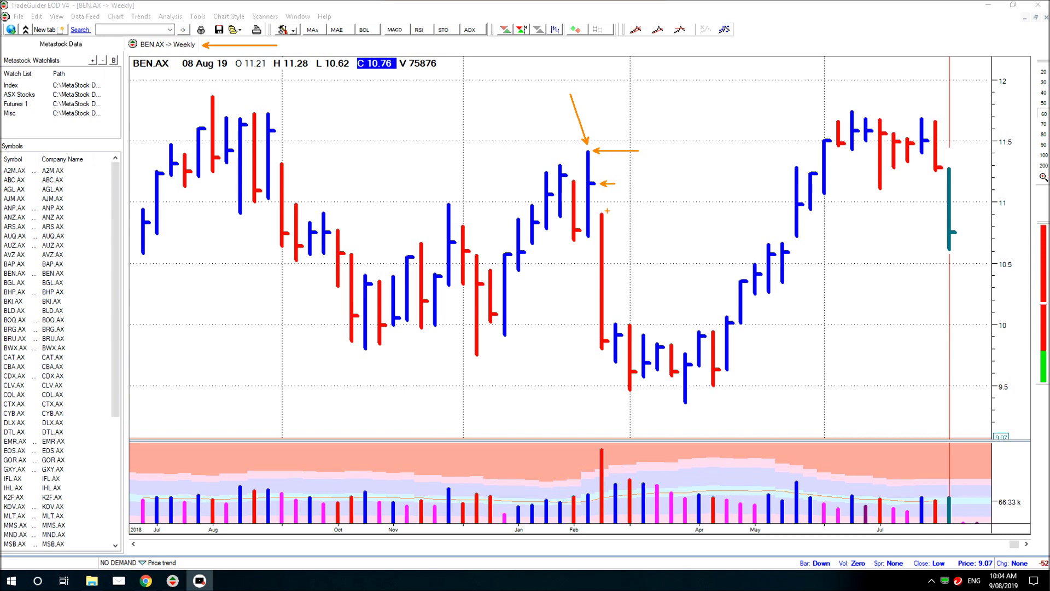
left_click_drag(592, 237, 640, 237)
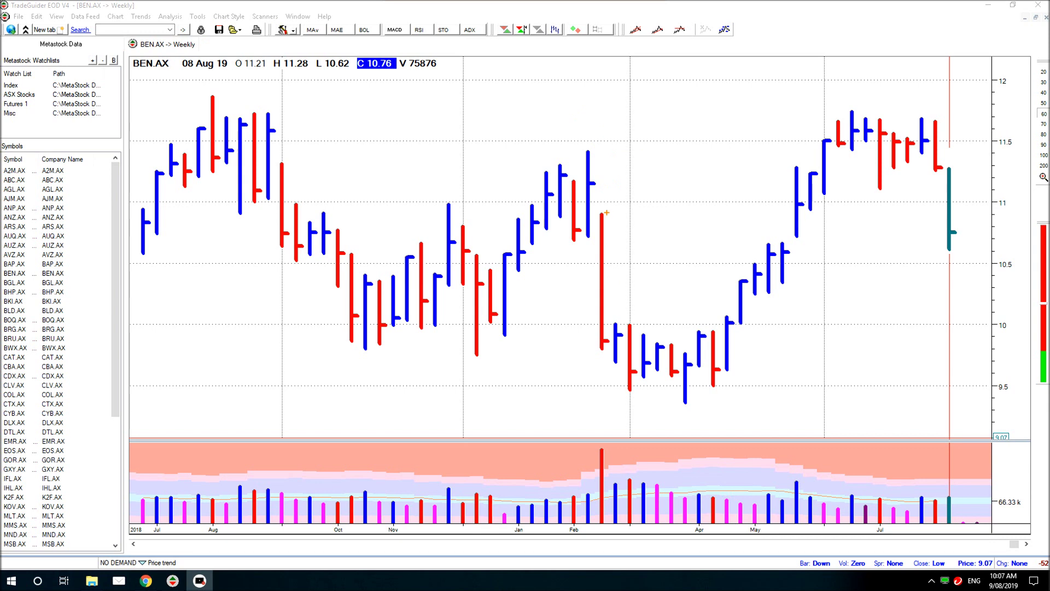
Mark the gap between the February peak bar and the following down bar with arrows, and clear the annotations
left_click_drag(604, 211, 644, 143)
left_click_drag(591, 183, 613, 214)
key("ctrl+z")
left_click(591, 152)
left_click_drag(596, 236, 634, 237)
key("Delete")
Extend the tall mid-February down bar in red up to the previous close, mark its levels with arrows, and clear the drawings
left_click_drag(607, 213, 647, 213)
left_click_drag(596, 350, 558, 354)
left_click_drag(603, 215, 602, 193)
left_click_drag(679, 167, 610, 181)
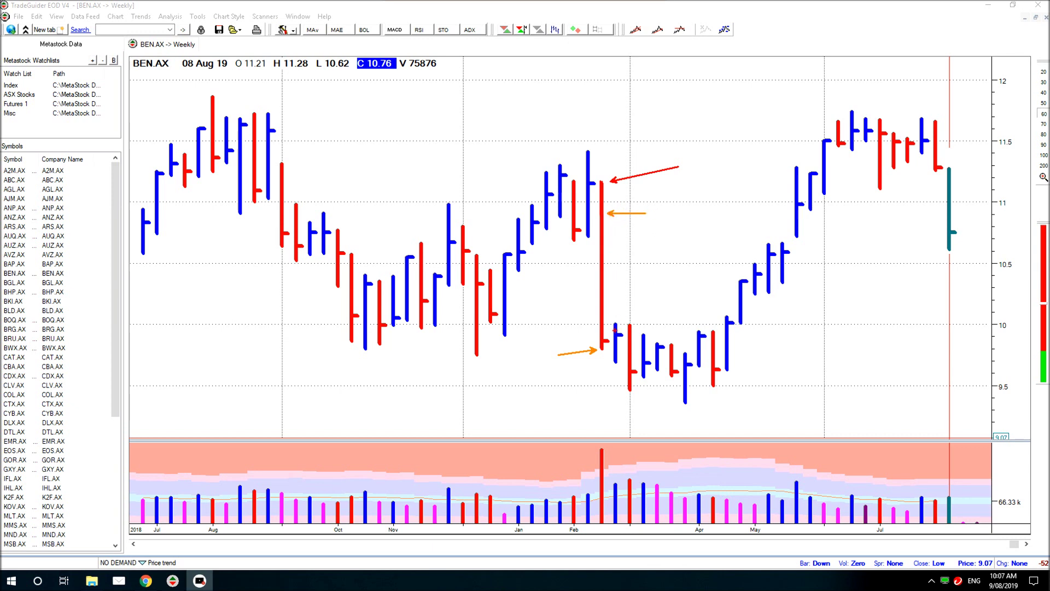
key("Delete")
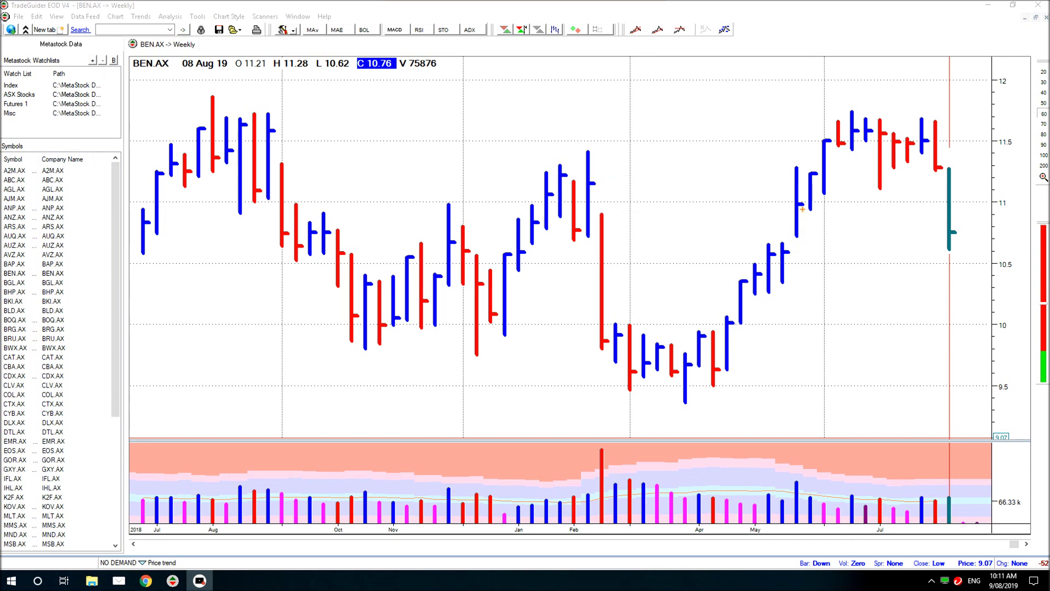
Mark the late-May gap-up bar's high, low and previous close with arrows, extend it down to that close, and clear the drawings
left_click_drag(793, 163, 769, 103)
left_click_drag(792, 237, 719, 237)
left_click_drag(806, 251, 845, 251)
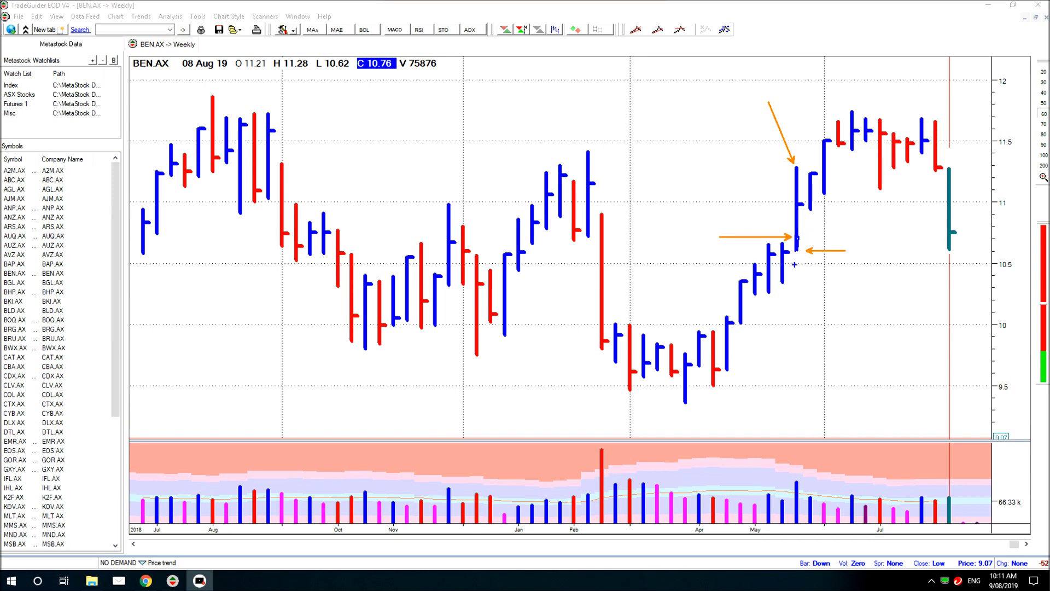
key("e")
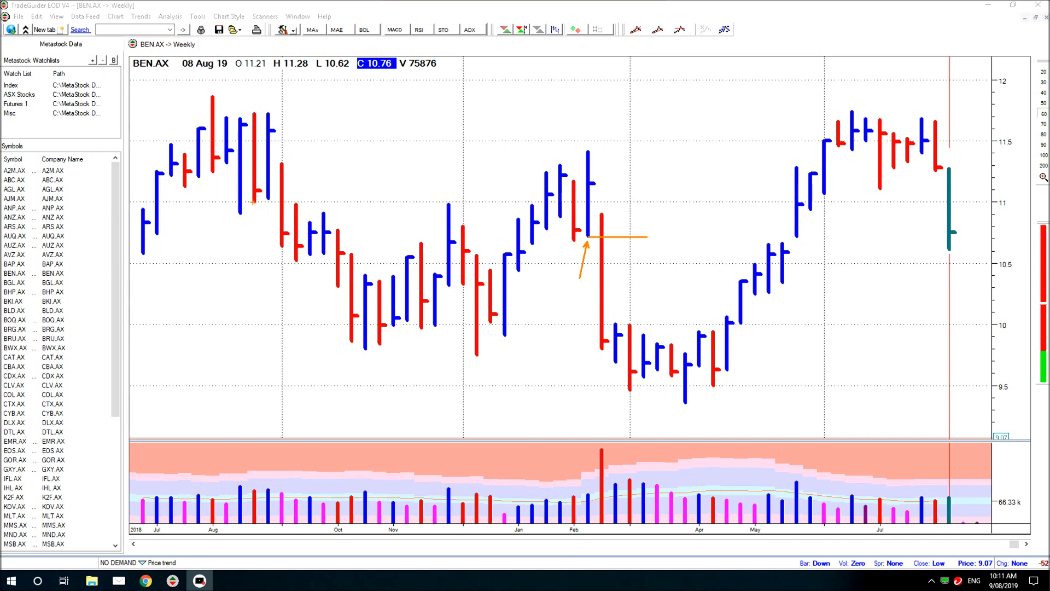
Draw support lines from the late-August and February peak bars' lows, and trace the price swings from the December low to the March low
left_click_drag(255, 202, 348, 203)
left_click_drag(281, 251, 269, 301)
left_click_drag(589, 236, 630, 236)
mouse_move(491, 320)
left_mouse_down()
mouse_move(560, 174)
mouse_move(572, 241)
mouse_move(588, 151)
mouse_move(627, 388)
mouse_move(632, 372)
left_mouse_up()
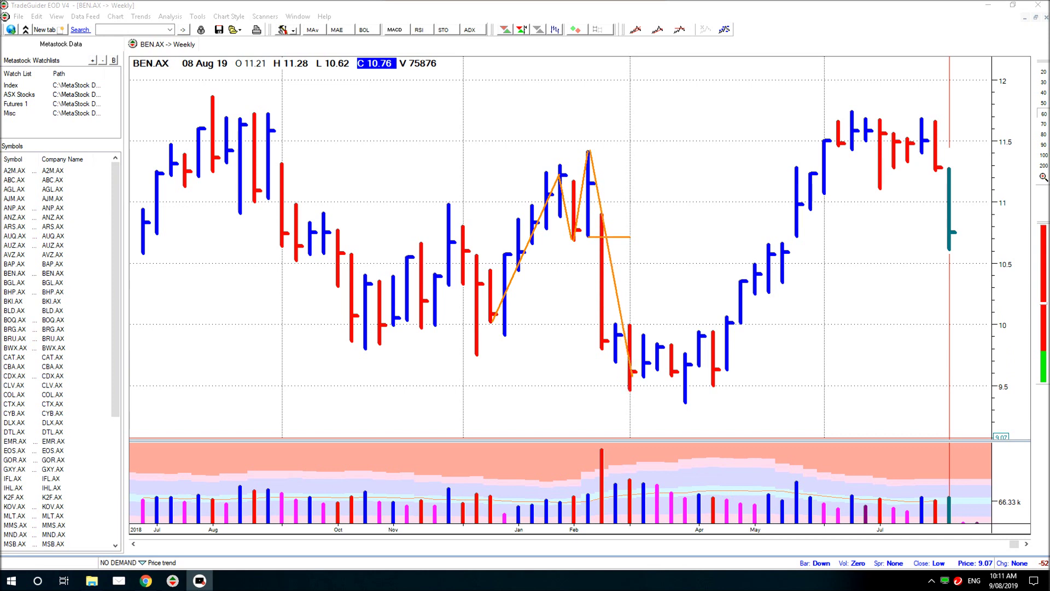
Trace the swings between late August and December, and mark the late-August and early-February down bars' lows with horizontal lines
left_click_drag(572, 251, 549, 325)
mouse_move(490, 322)
left_mouse_down()
mouse_move(450, 241)
mouse_move(425, 300)
mouse_move(410, 257)
mouse_move(383, 326)
mouse_move(365, 276)
mouse_move(358, 323)
mouse_move(325, 219)
mouse_move(300, 246)
mouse_move(268, 128)
left_mouse_up()
left_click_drag(254, 202, 352, 202)
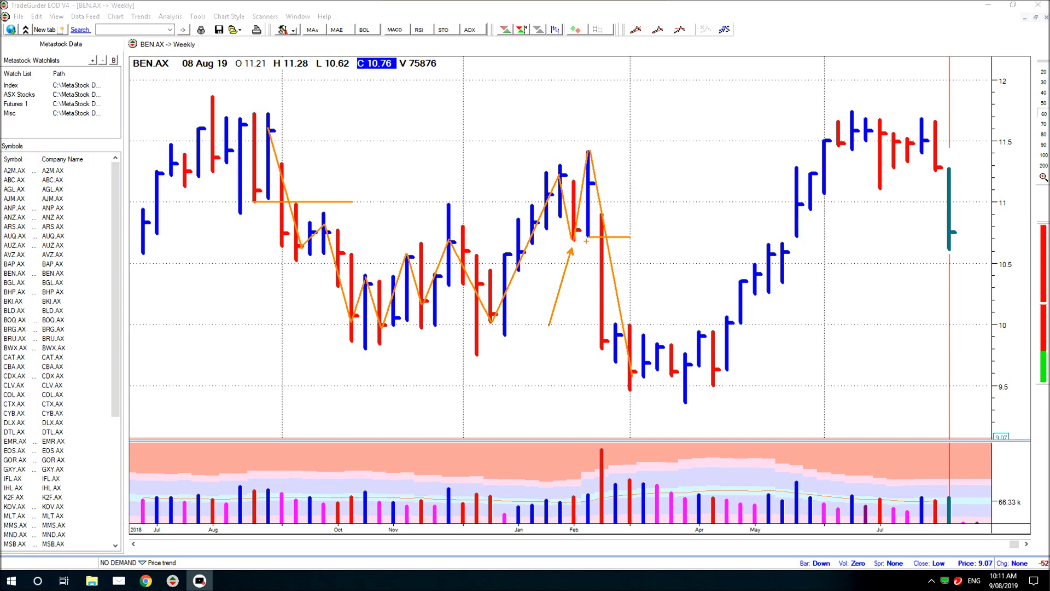
left_click_drag(572, 240, 630, 241)
Point arrows at the tall February bar's low and volume, and draw a horizontal line from the October low with an arrow at its volume
left_click_drag(597, 351, 573, 397)
left_click_drag(601, 441, 573, 408)
left_click_drag(349, 341, 511, 345)
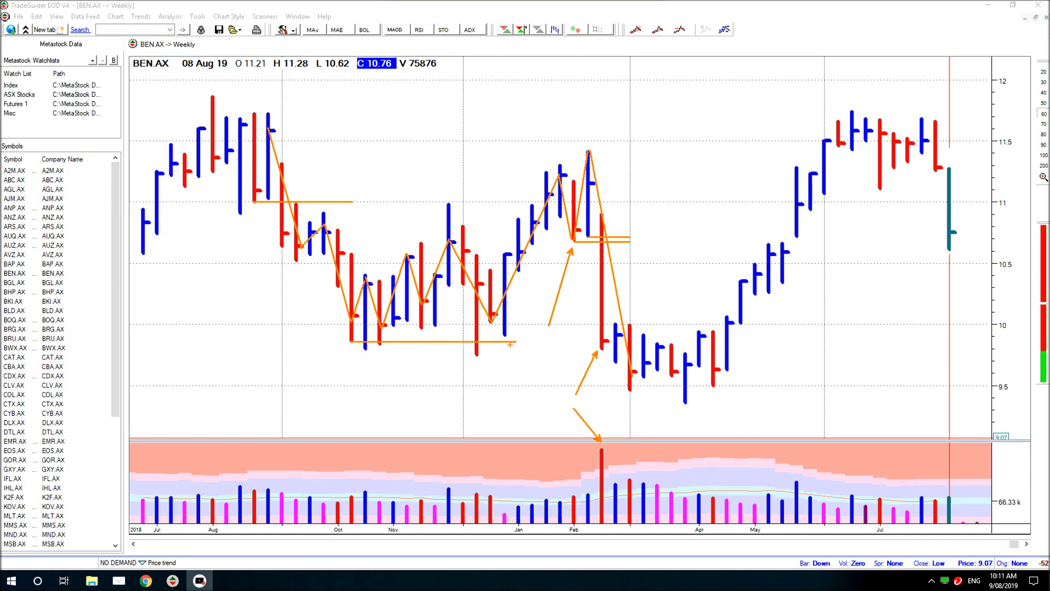
left_click_drag(351, 488, 339, 431)
left_click_drag(511, 342, 786, 342)
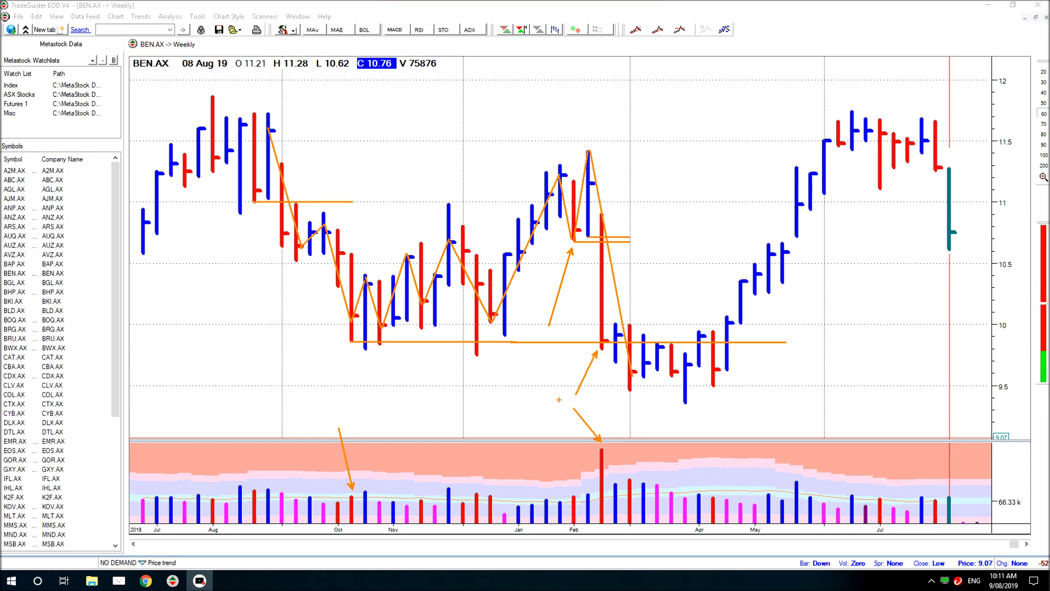
key("ctrl+z")
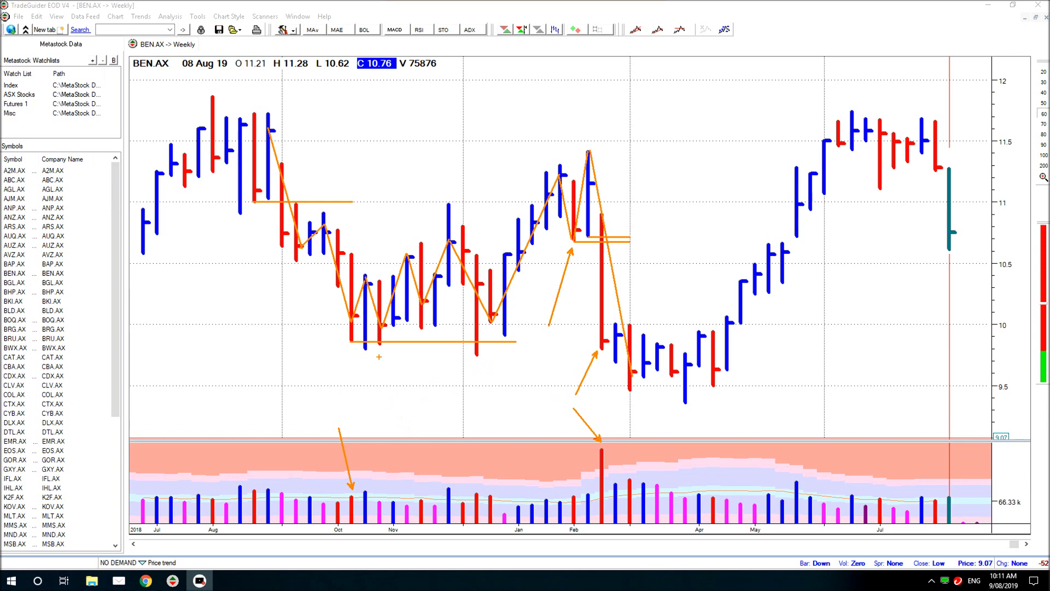
Point arrows at the lows of the October, November and December down bars and at their volume bars
left_click_drag(377, 351, 372, 403)
left_click_drag(380, 492, 377, 439)
left_click_drag(420, 334, 411, 363)
left_click_drag(420, 491, 420, 438)
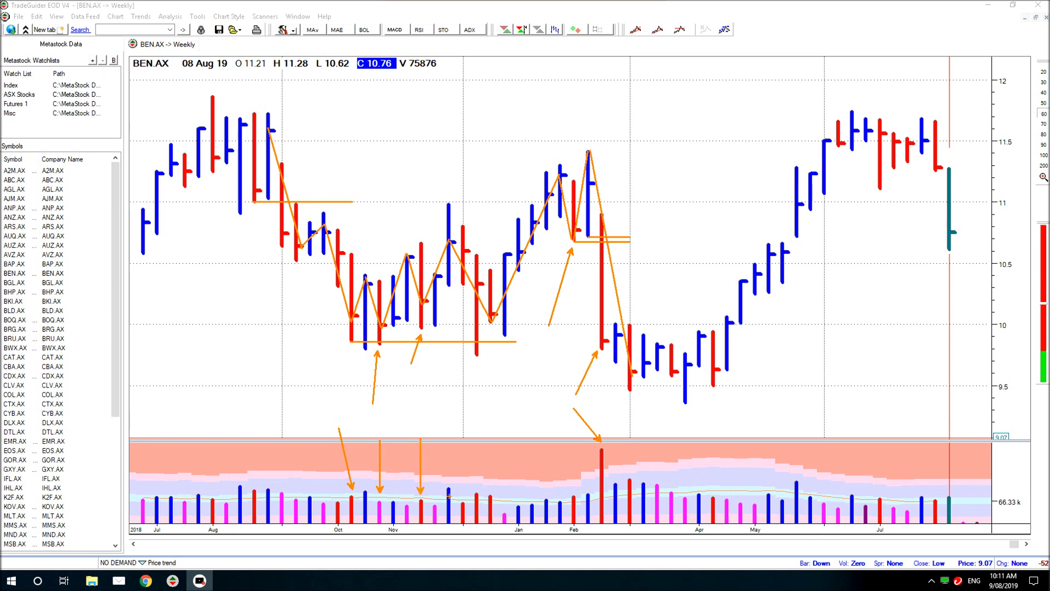
left_click_drag(475, 368, 462, 412)
left_click_drag(489, 326, 489, 377)
left_click_drag(489, 493, 481, 418)
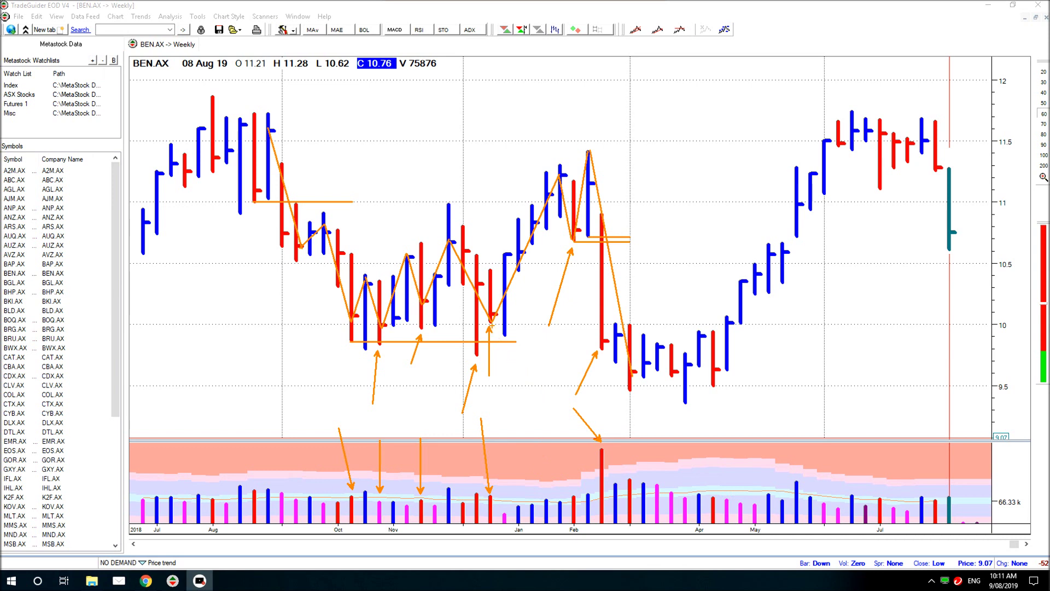
Clear all annotations and leave one horizontal line at about 10.0 from the late-December bar's low across to late April
left_click_drag(490, 324, 792, 324)
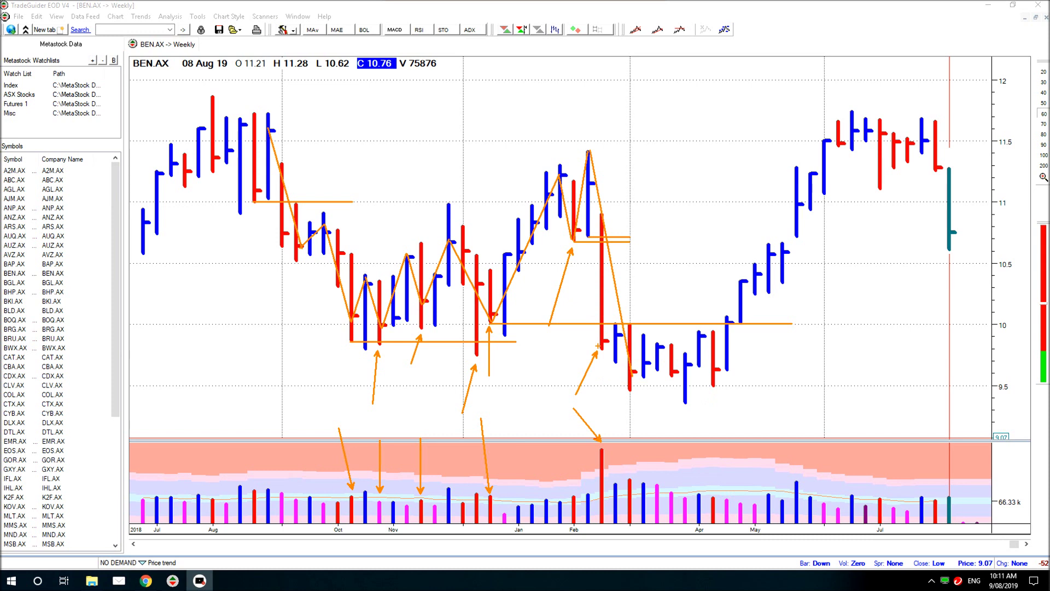
key("e")
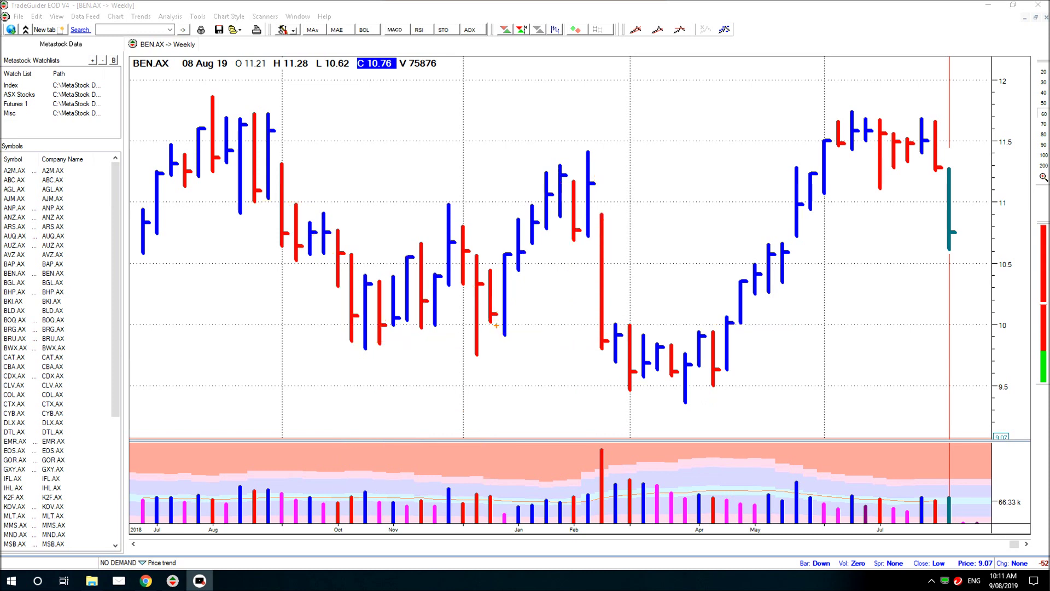
left_click_drag(492, 322, 743, 323)
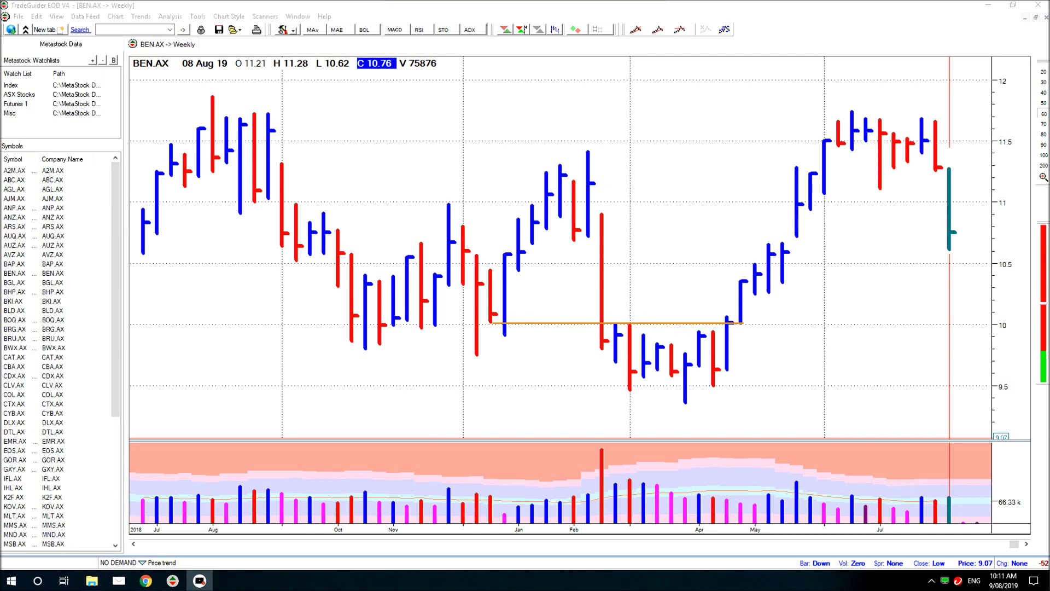
Mark the early-February support lows with horizontal lines, and point arrows at the lows and volume of the breakdown bar and the bar after it
left_click_drag(571, 242, 626, 237)
left_click_drag(598, 356, 592, 397)
left_click_drag(597, 441, 558, 401)
left_click_drag(615, 367, 610, 390)
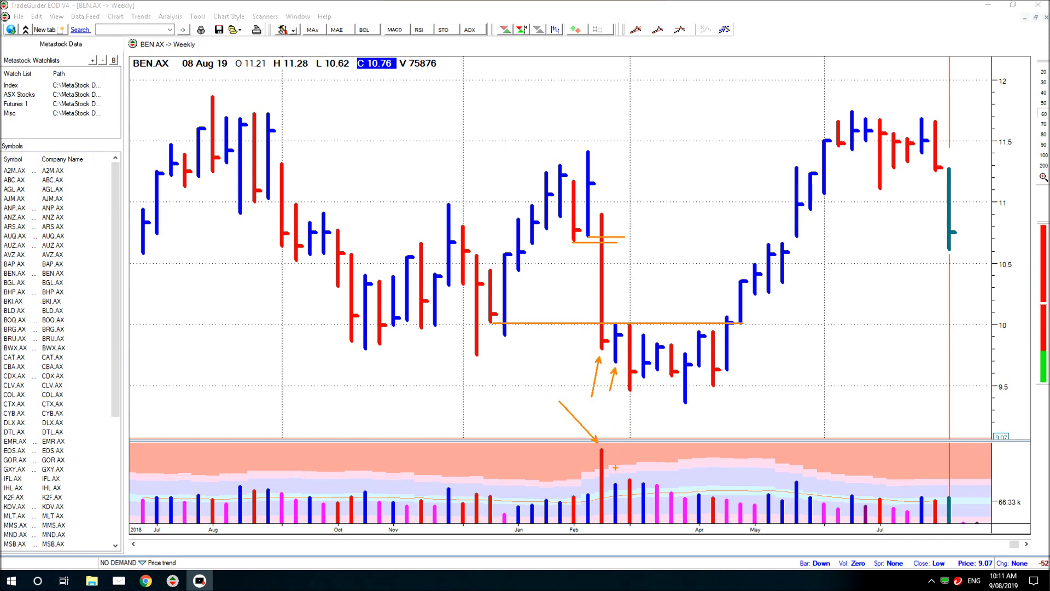
left_click_drag(615, 474, 616, 461)
Annotate the bars testing the 10.0 line and the early-March down bar's low and volume with arrows, and clear the drawings
left_click_drag(491, 323, 487, 322)
mouse_move(614, 319)
left_mouse_down()
mouse_move(628, 288)
mouse_move(650, 276)
left_mouse_up()
left_click_drag(630, 400, 633, 427)
left_click_drag(630, 472, 631, 430)
left_click_drag(600, 348, 647, 363)
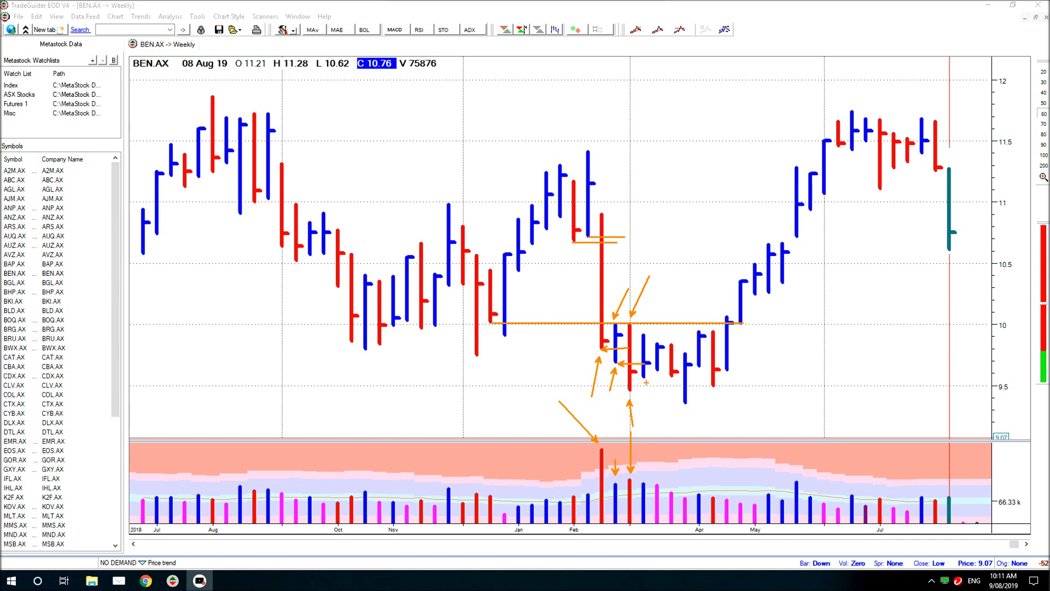
key("e")
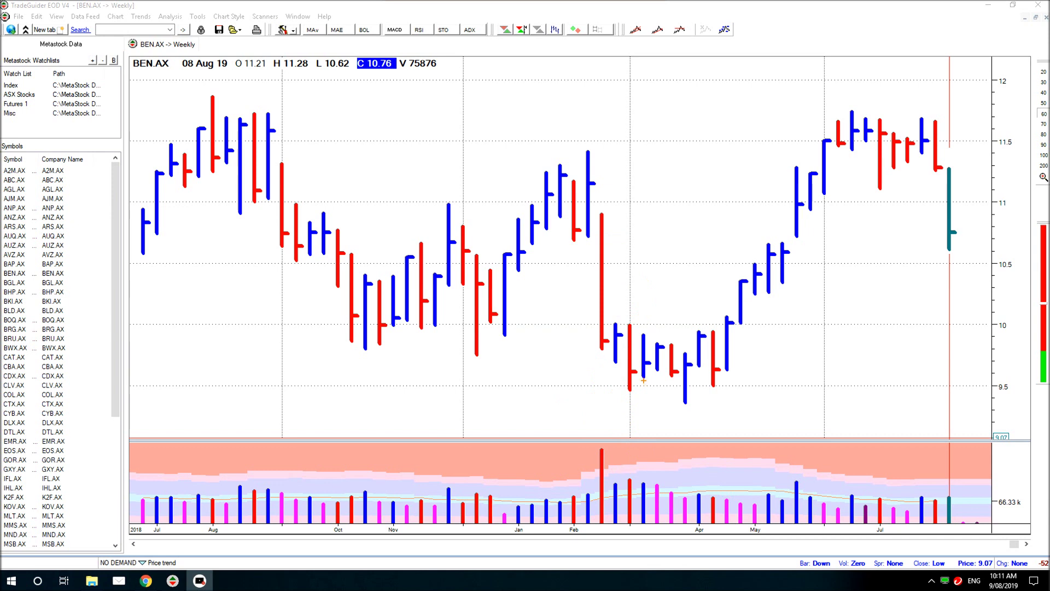
Point arrows at the low and high of the March up bar, and redraw the horizontal line at about 10.0 from the December low
left_click_drag(644, 380, 635, 422)
left_click_drag(640, 331, 638, 284)
left_click_drag(492, 321, 797, 323)
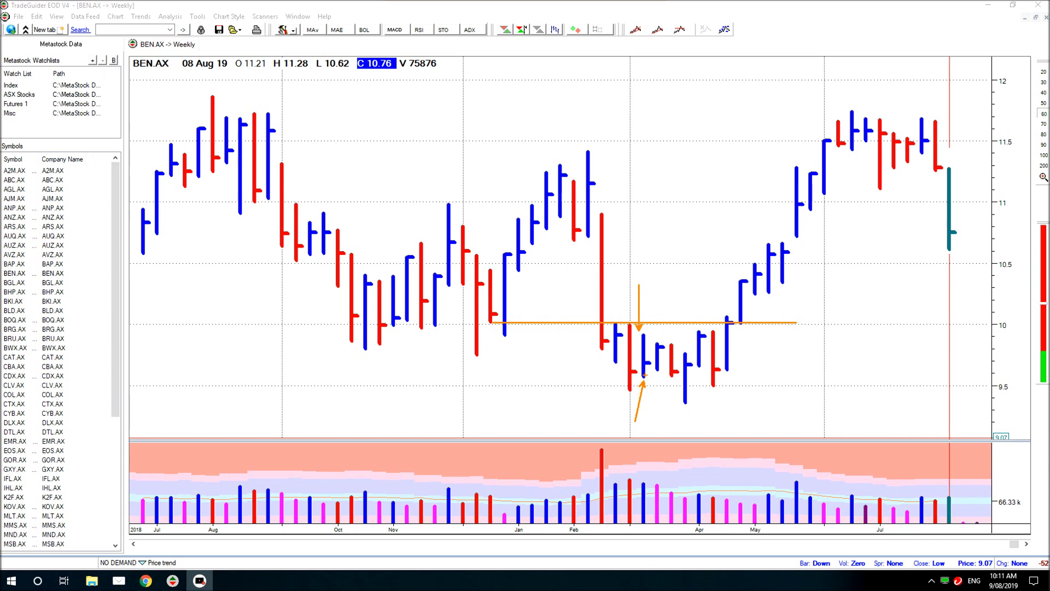
Mark the lows and highs of the narrowing March bars with arrows, and draw lines over the declining volume beneath them
left_click_drag(615, 369, 611, 388)
left_click_drag(658, 374, 657, 404)
left_click_drag(658, 338, 658, 308)
left_click_drag(646, 474, 684, 492)
left_click_drag(673, 381, 662, 425)
left_click_drag(674, 376, 673, 493)
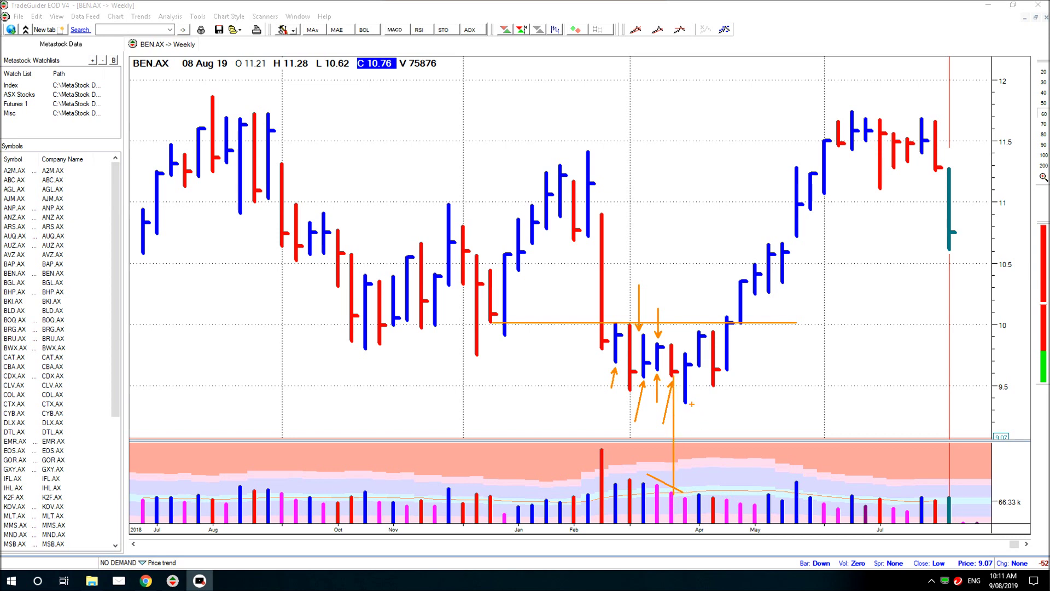
Point arrows at the late-March and April lows, the early-April high and the April volume, and mark the early-April bar's low with a short line
left_click_drag(688, 407, 699, 437)
left_click_drag(692, 283, 699, 330)
left_click_drag(716, 390, 724, 427)
left_click_drag(716, 489, 712, 456)
left_click_drag(725, 491, 742, 448)
left_click_drag(701, 365, 724, 365)
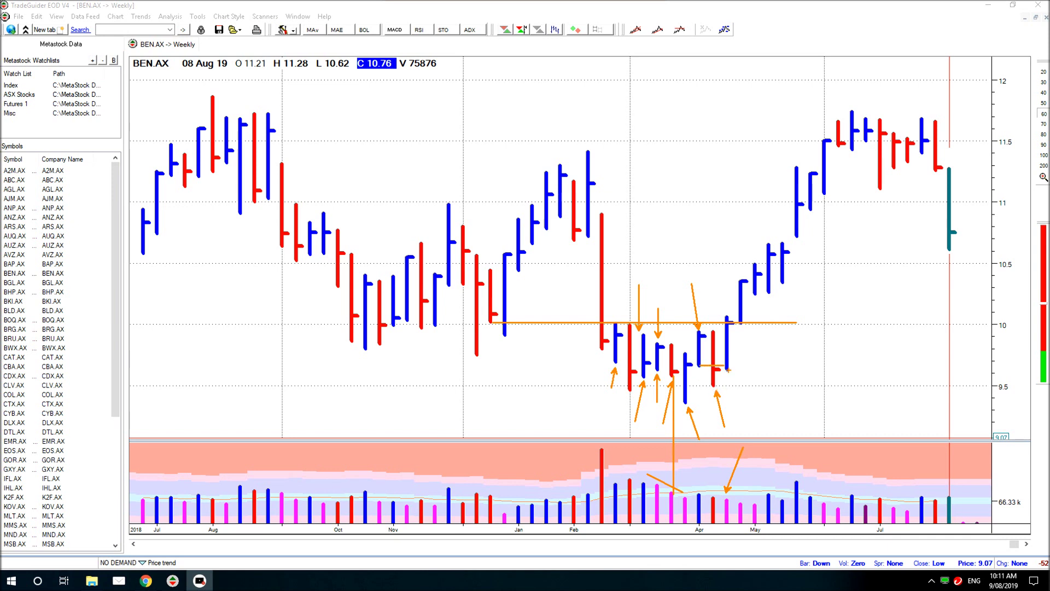
Point an arrow at the April breakout bar's high, circle the March–April bars below the line, and clear the annotations
left_click_drag(726, 310, 711, 270)
mouse_move(601, 380)
left_mouse_down()
mouse_move(692, 354)
mouse_move(603, 383)
left_mouse_up()
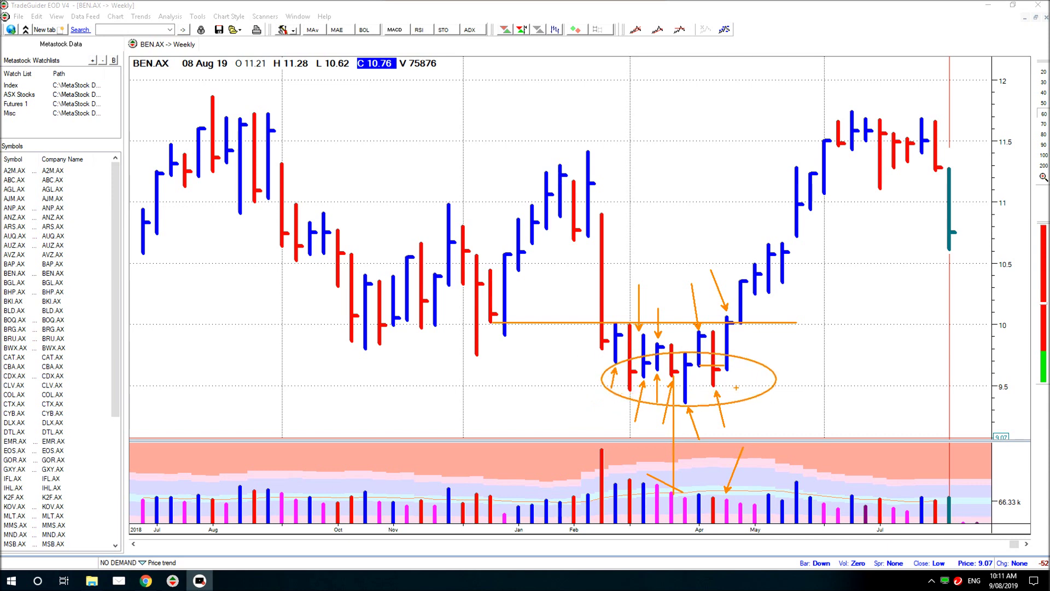
key("e")
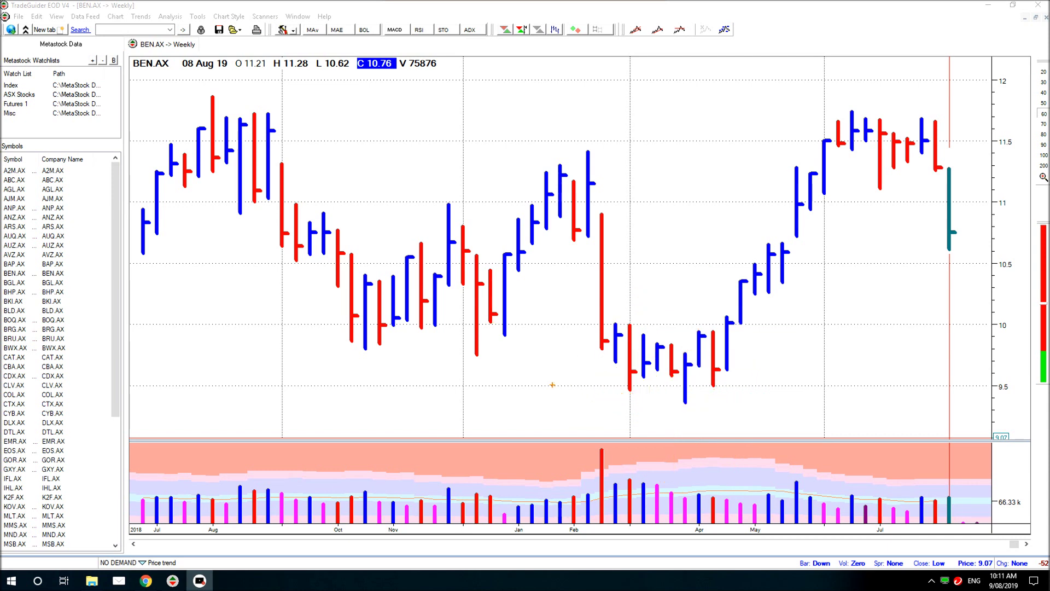
Redraw the horizontal line at about 10.0 from the December low and point arrows at the March and April bar lows beneath it
left_click_drag(490, 323, 759, 323)
left_click_drag(717, 392, 736, 426)
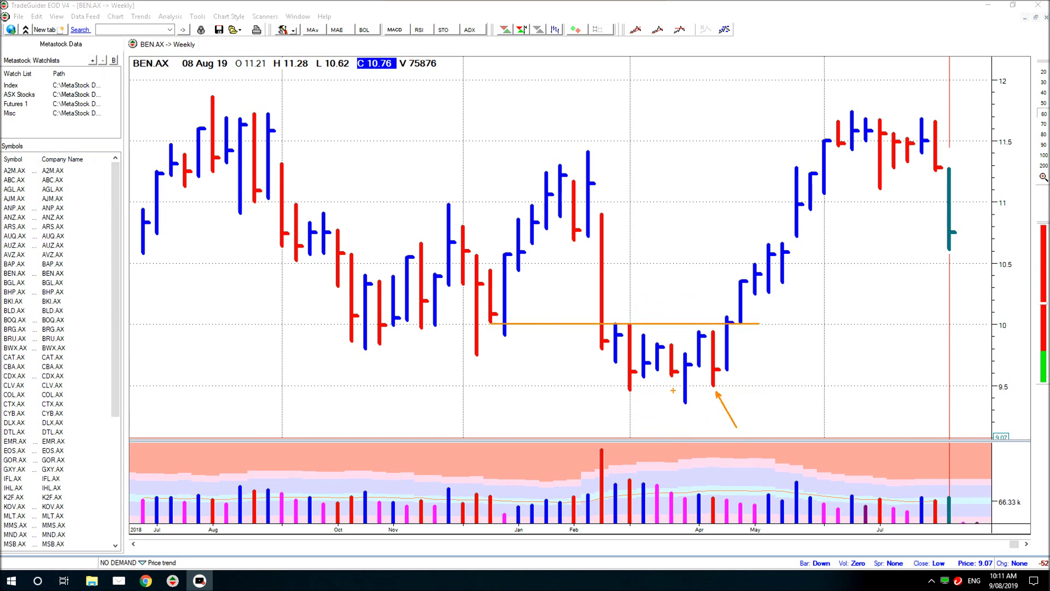
left_click_drag(672, 379, 668, 413)
left_click_drag(687, 405, 702, 424)
left_click_drag(729, 375, 742, 400)
left_click_drag(630, 392, 650, 435)
Point arrows at the March up bar's high beneath the line and at the low and high of the late-April bar above it
left_click_drag(650, 325, 701, 266)
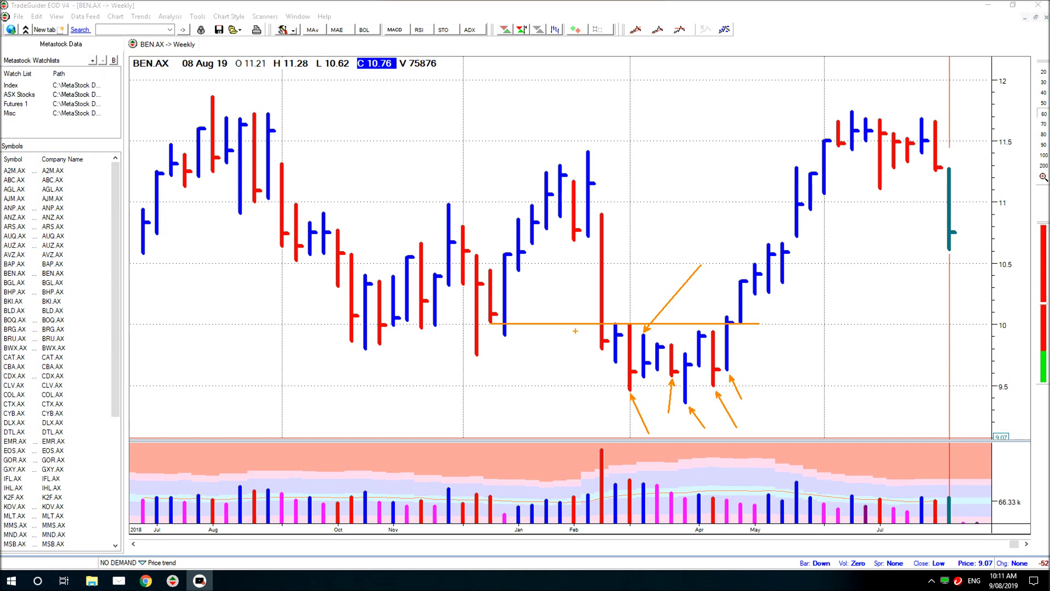
left_click_drag(736, 328, 751, 363)
left_click_drag(739, 277, 713, 211)
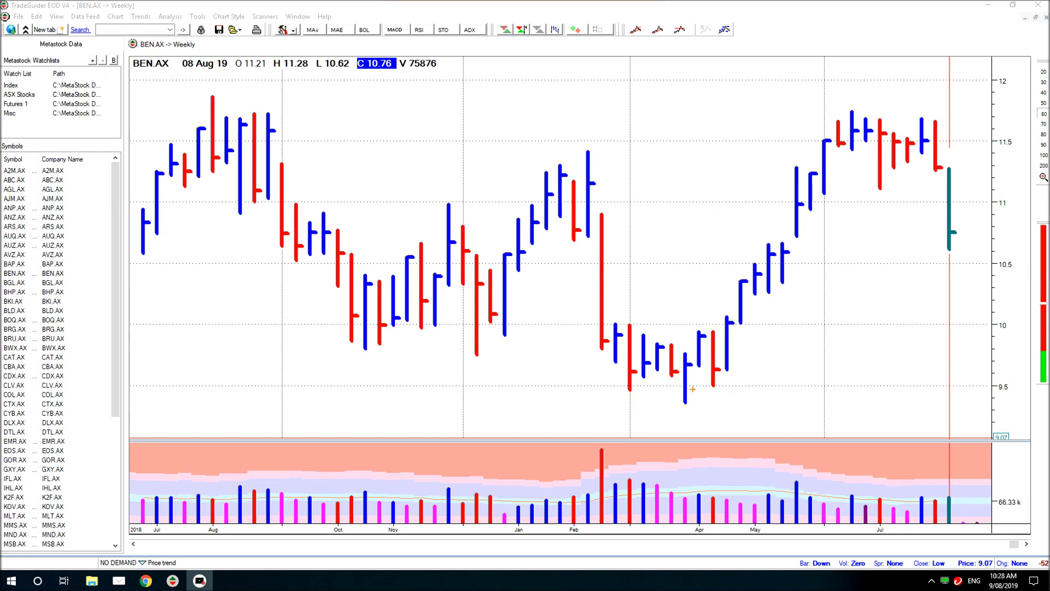
Trace the rise from the April low to about 11.5, draw the horizontal line at about 10.0, and clear both drawings
left_click_drag(713, 369, 824, 140)
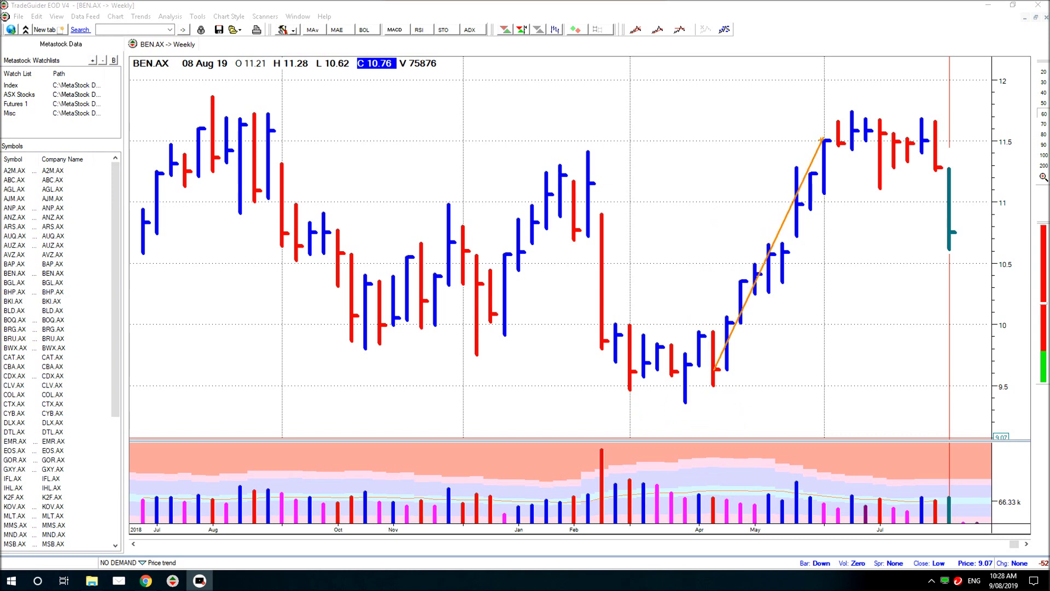
left_click_drag(491, 323, 786, 323)
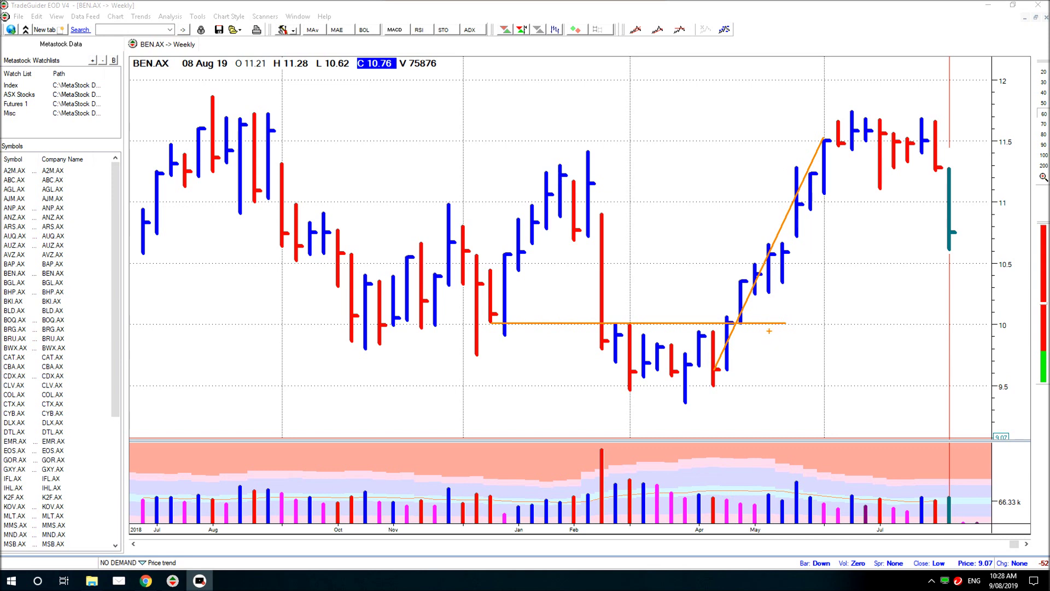
key("Delete")
Draw horizontal lines from the December and early-February lows, trace the swings with arrows at the upper level, and clear the drawings
left_click_drag(491, 323, 761, 322)
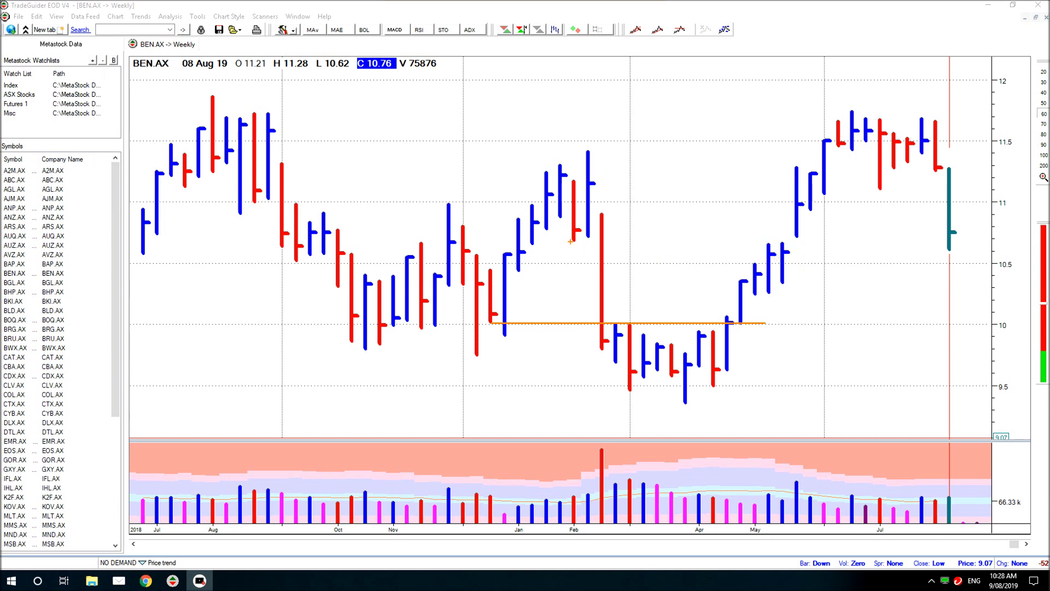
left_click_drag(572, 240, 834, 240)
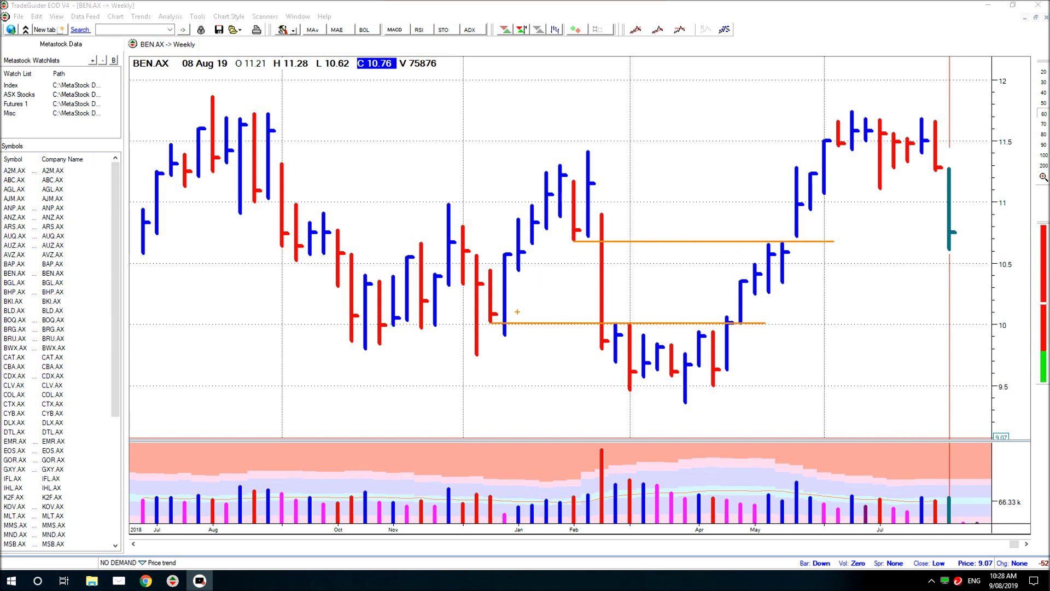
mouse_move(494, 315)
left_mouse_down()
mouse_move(558, 176)
mouse_move(575, 239)
mouse_move(594, 183)
mouse_move(628, 383)
mouse_move(623, 371)
left_mouse_up()
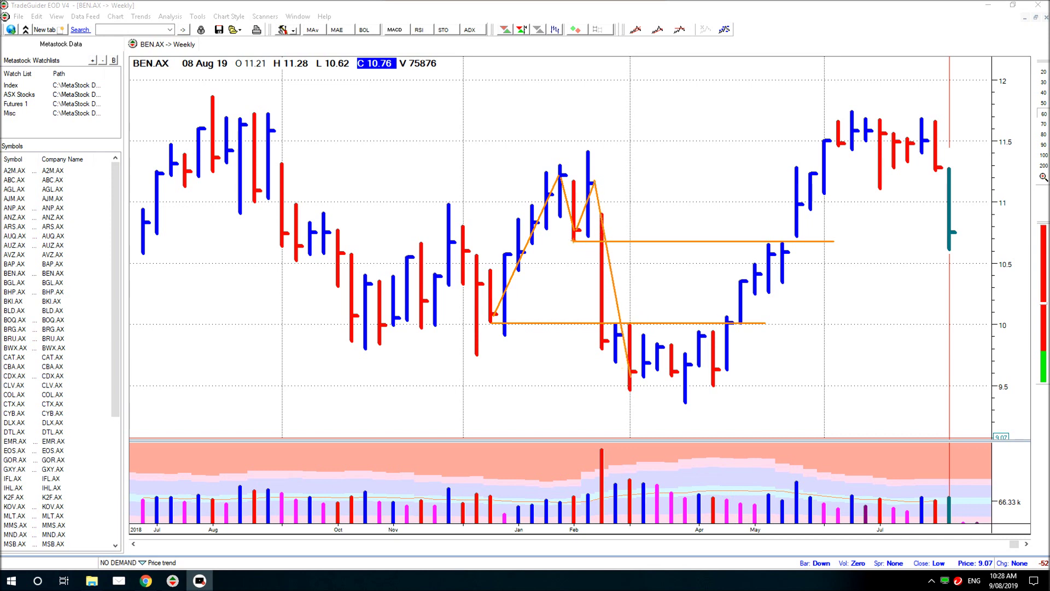
left_click_drag(573, 244, 562, 277)
left_click_drag(783, 237, 802, 252)
key("Delete")
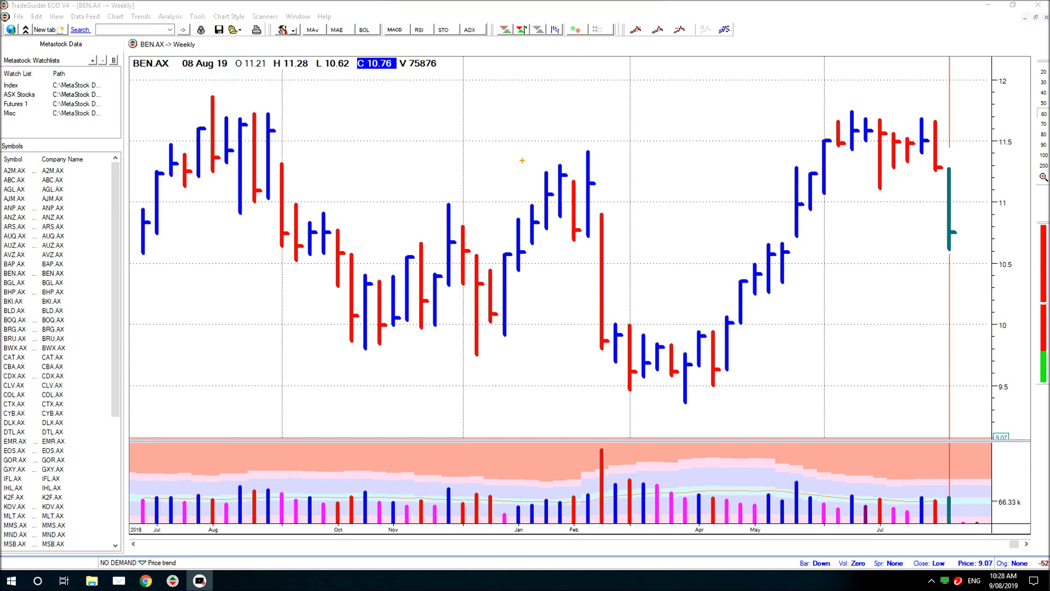
Circle the cluster of bars forming the January–February top
left_click_drag(522, 160, 621, 241)
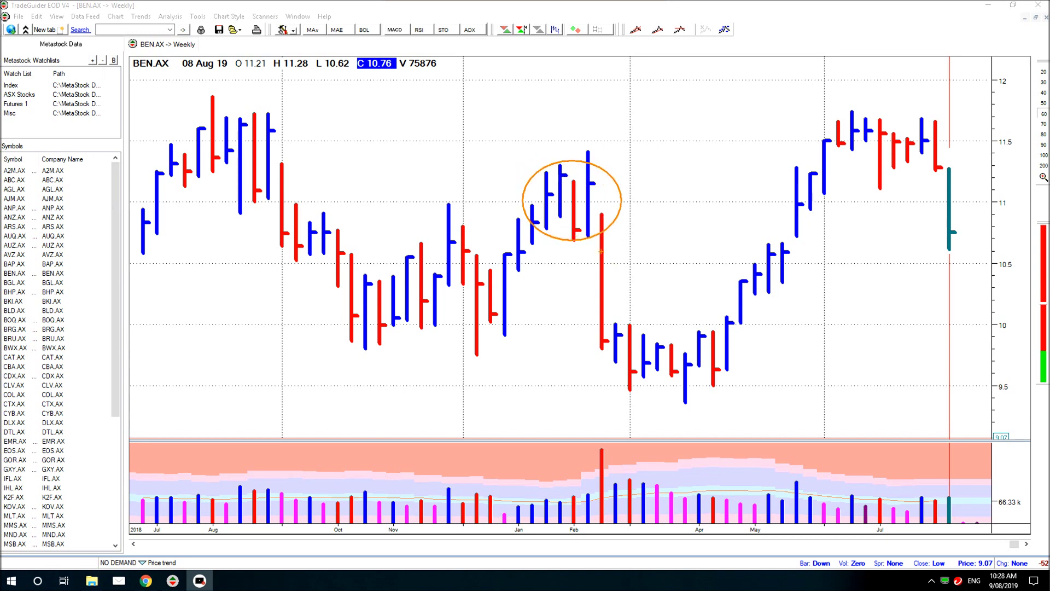
Draw a horizontal line at about 10.7 from the circled top's low, trace the decline, base and recovery with arrows, and clear the drawings
left_click_drag(575, 240, 650, 241)
left_click_drag(661, 389, 590, 358)
left_click_drag(732, 389, 676, 389)
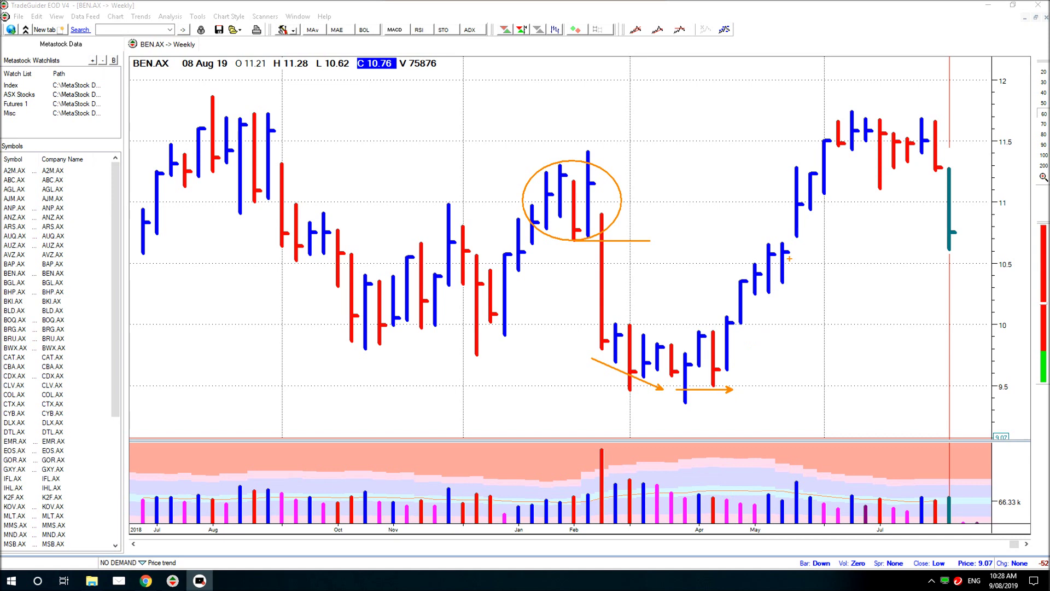
left_click_drag(792, 261, 741, 389)
left_click(765, 241)
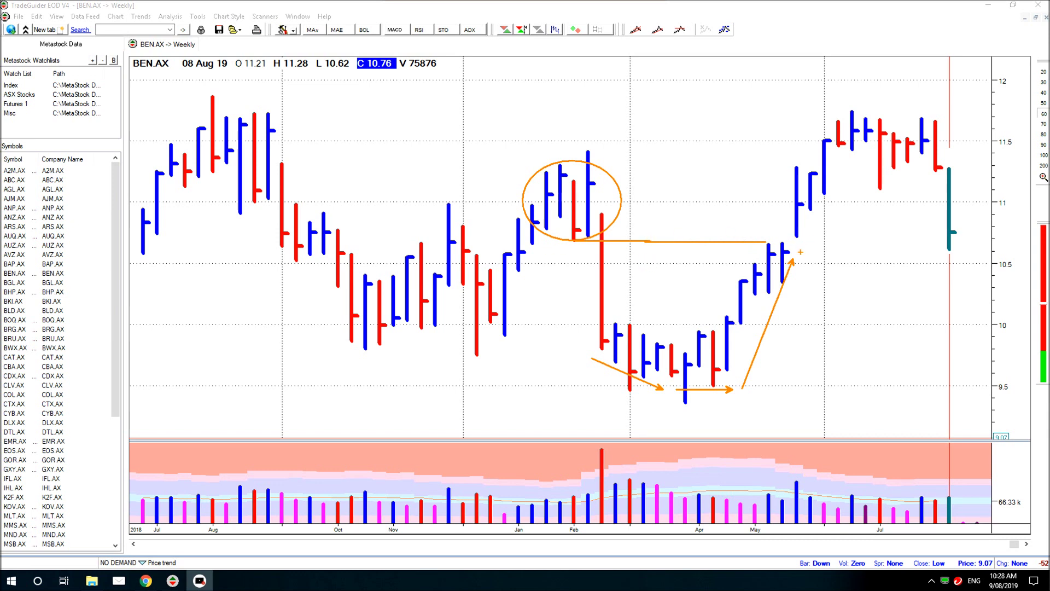
left_click_drag(800, 252, 785, 238)
key("Delete")
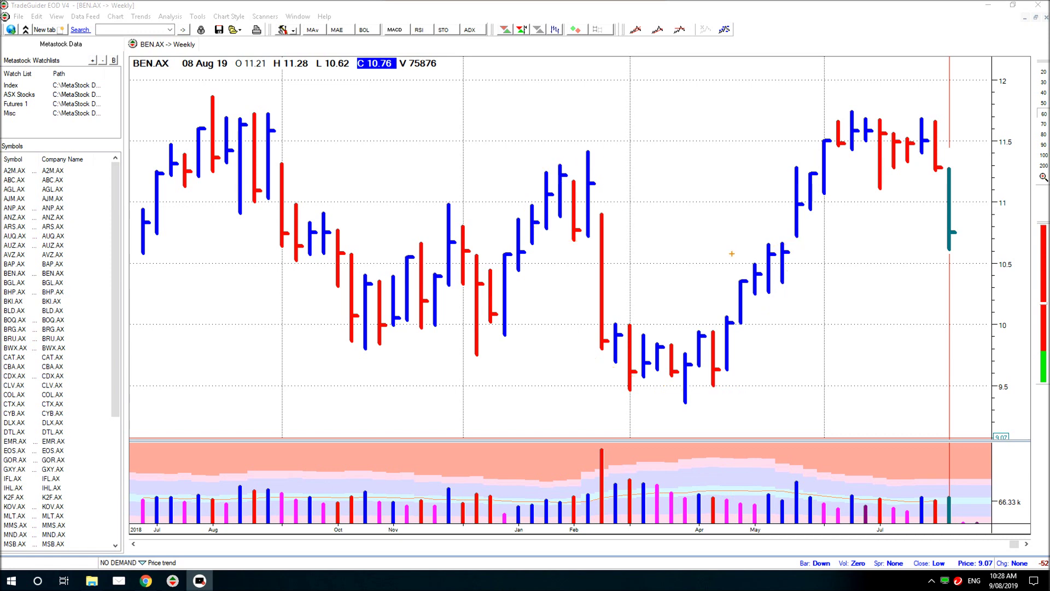
Draw a horizontal line at about 10.7 from the early-February low past the late-May bars, and point an arrow at the late-May up bar
left_click_drag(574, 241, 819, 241)
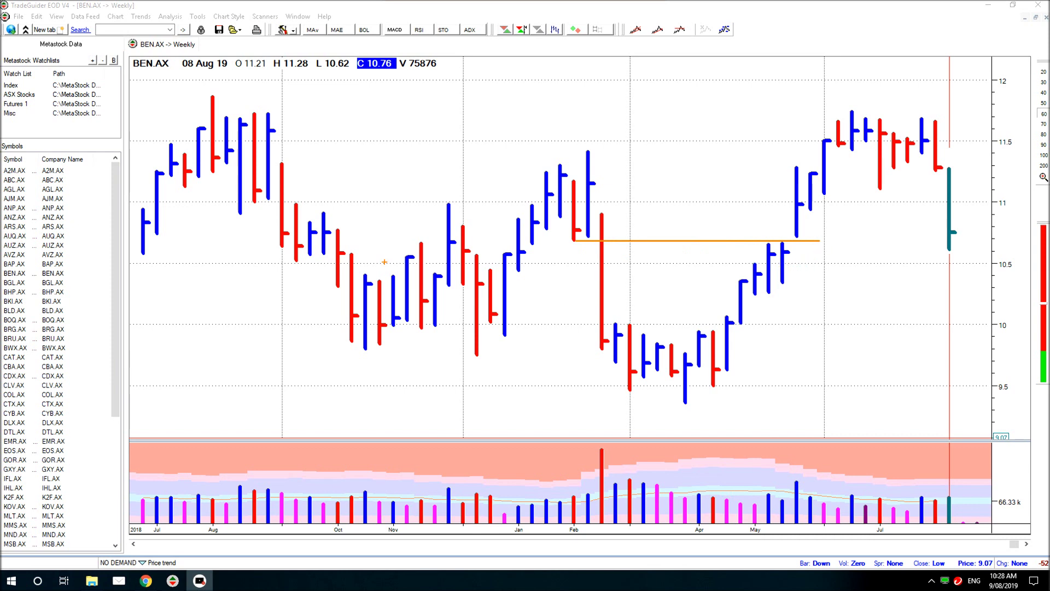
left_click_drag(754, 216, 789, 204)
left_click_drag(533, 168, 628, 234)
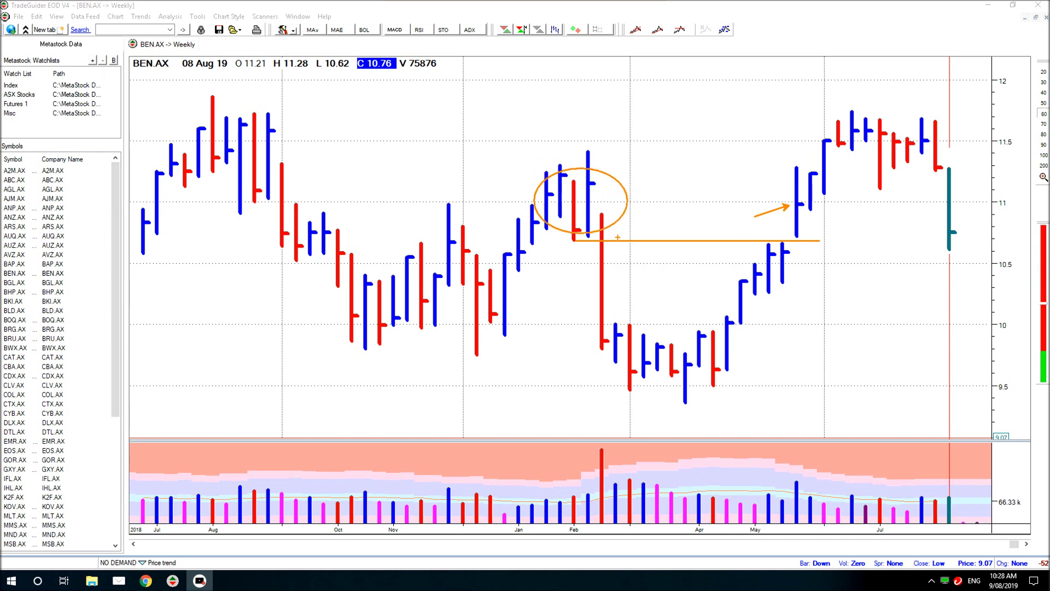
key("ctrl+z")
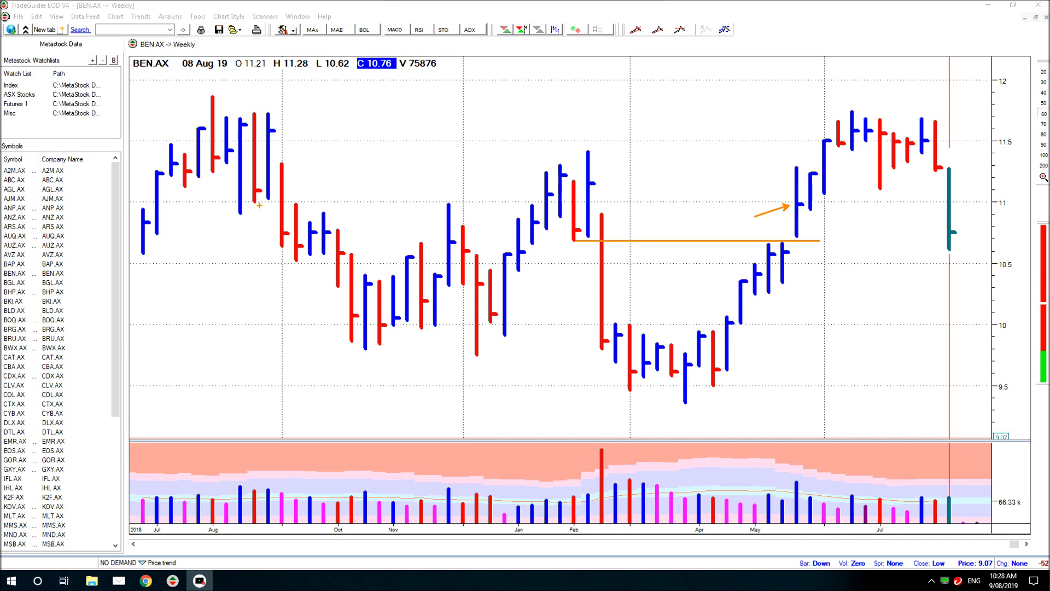
Draw a horizontal line at about 11.0 from the late-August low across to July, and circle the July–August top above it
mouse_move(255, 202)
left_mouse_down()
mouse_move(891, 225)
mouse_move(936, 202)
left_mouse_up()
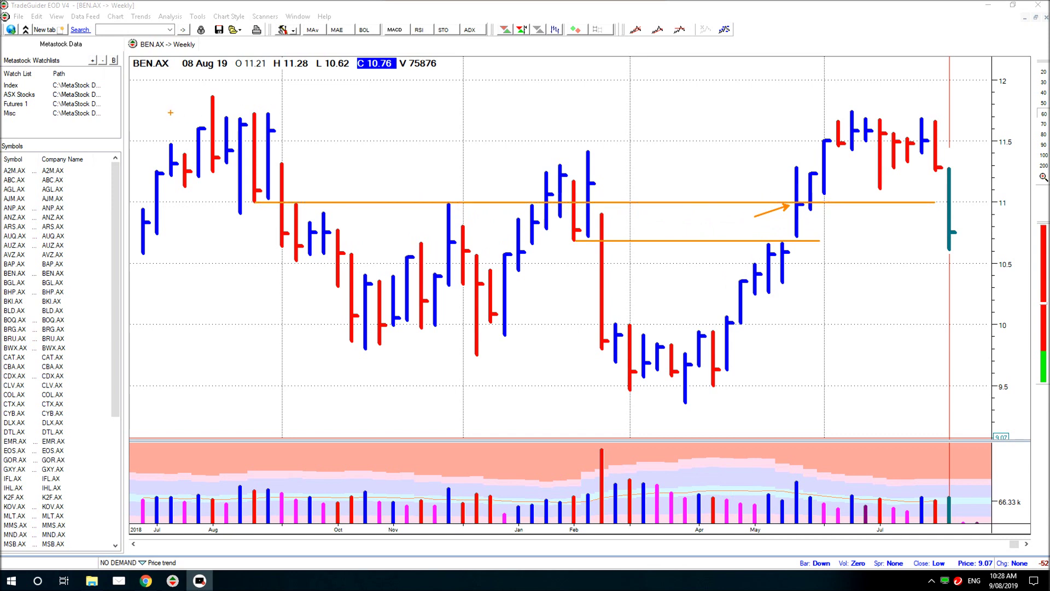
left_click_drag(171, 113, 354, 200)
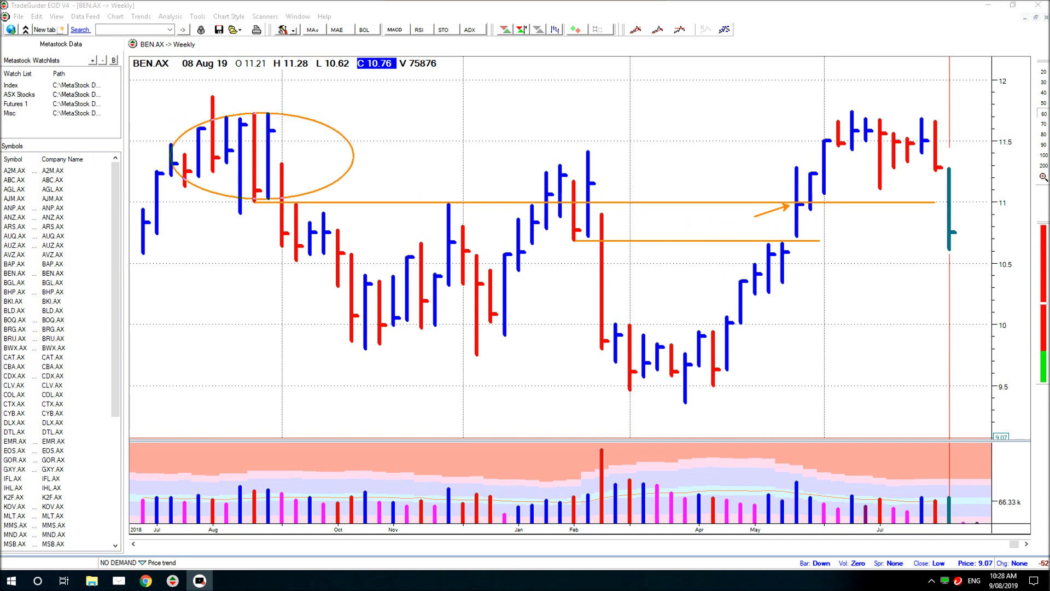
left_click_drag(359, 157, 520, 156)
key("ctrl+z")
Point arrows at the three January–February highs and at the gap beneath the late-May up bar
left_click_drag(581, 98, 559, 158)
left_click_drag(530, 116, 544, 166)
left_click_drag(799, 245, 823, 297)
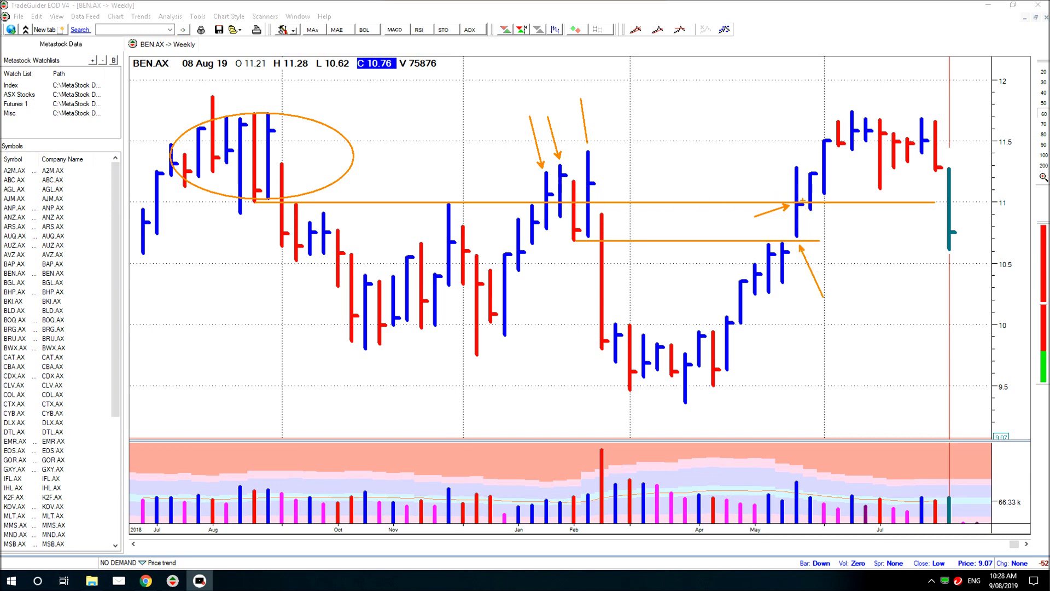
Point arrows at the low of the late-August down bar and at the highs along the circled top
left_click_drag(257, 213, 247, 255)
left_click_drag(287, 122, 377, 86)
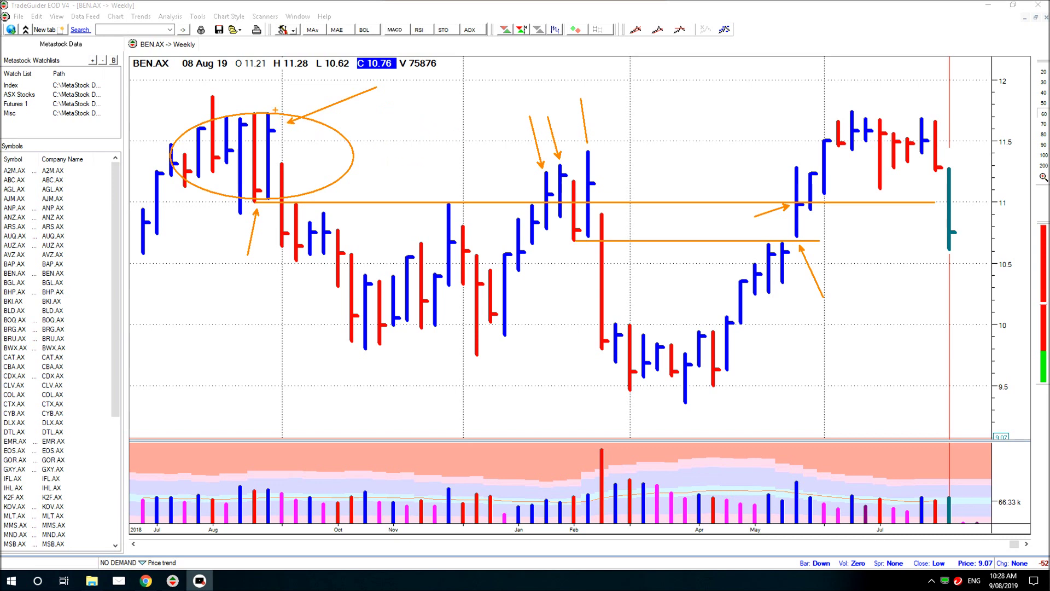
left_click_drag(272, 107, 234, 91)
Mark the successive highs from late May to early July with arrows, and enclose the June–July bars between two falling trend lines
left_click_drag(808, 170, 801, 144)
left_click_drag(823, 137, 810, 109)
left_click_drag(838, 116, 838, 97)
mouse_move(854, 93)
left_mouse_down()
mouse_move(850, 104)
mouse_move(878, 114)
left_mouse_up()
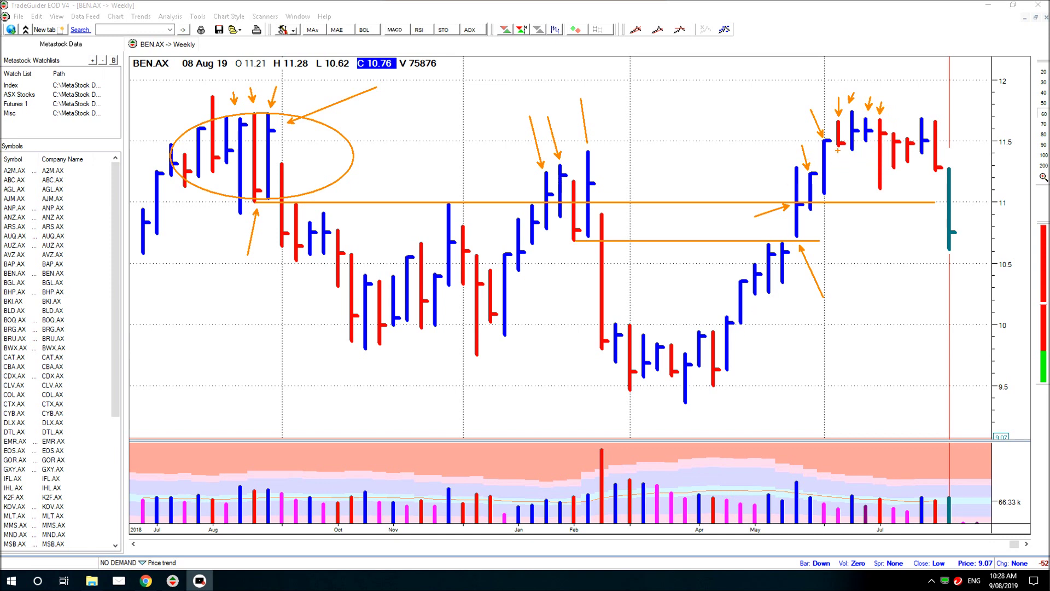
left_click_drag(837, 149, 941, 175)
left_click_drag(859, 103, 960, 132)
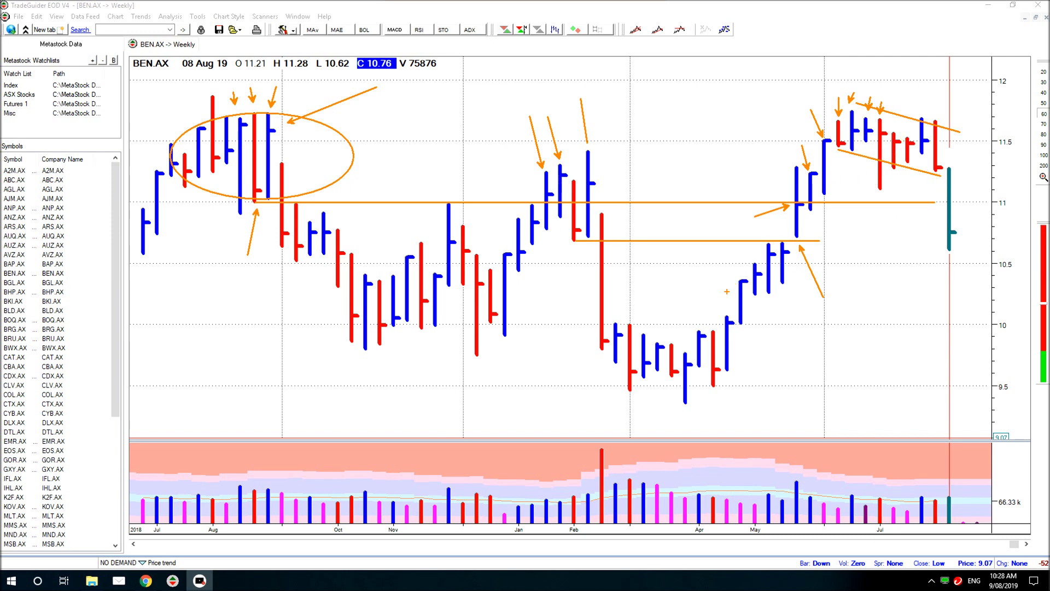
Circle the February–April base, mark its lows with arrows, draw a horizontal line at about 10.0 from December, and clear all drawings
mouse_move(585, 320)
left_mouse_down()
mouse_move(773, 399)
mouse_move(751, 403)
left_mouse_up()
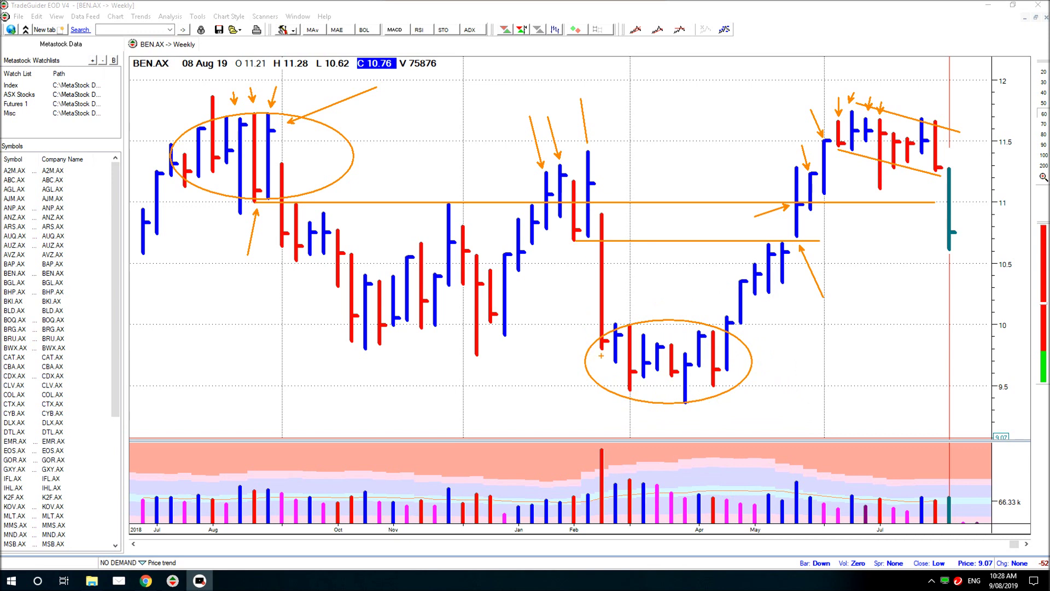
mouse_move(627, 428)
left_mouse_down()
mouse_move(631, 400)
mouse_move(745, 421)
left_mouse_up()
left_click_drag(491, 324, 775, 323)
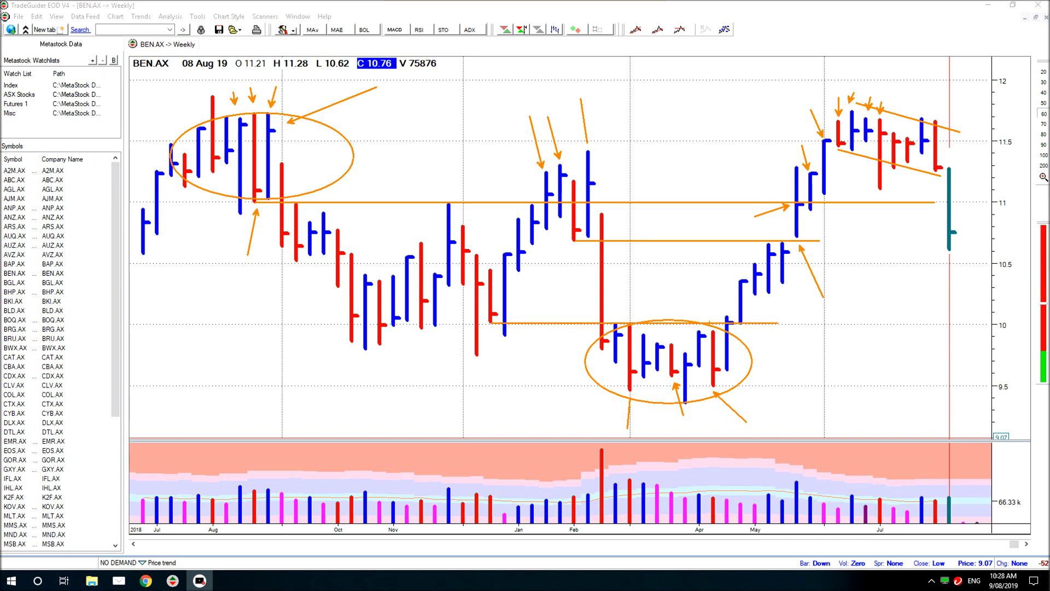
left_click_drag(763, 361, 824, 362)
key("e")
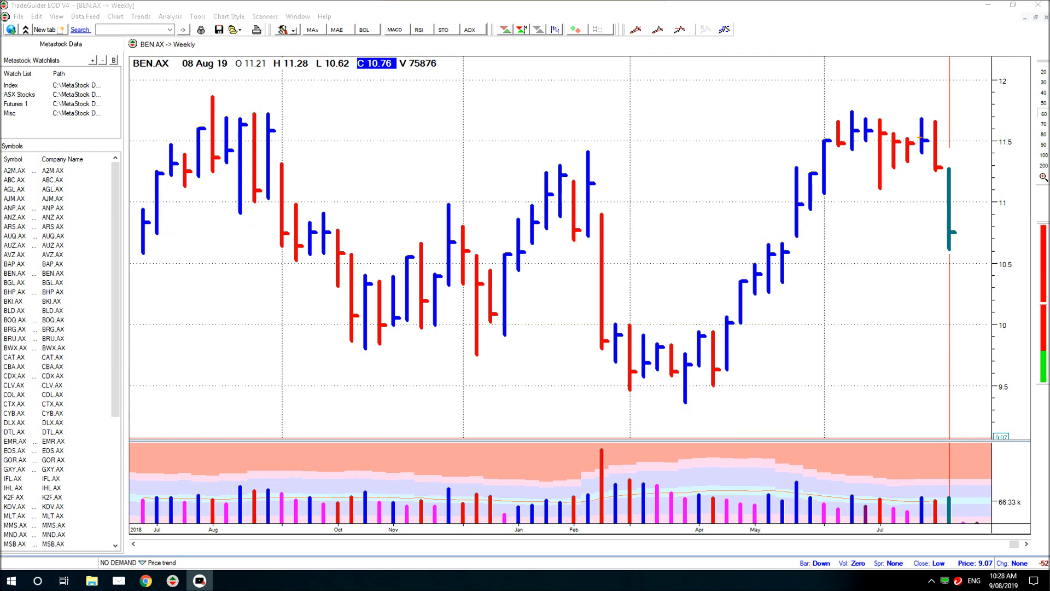
Redraw horizontal lines at about 11.0, 10.7 and 10.0, and point arrows at the late-July up bar and its volume
left_click_drag(922, 113, 917, 68)
left_click_drag(256, 202, 993, 203)
left_click_drag(571, 241, 809, 241)
left_click_drag(488, 324, 780, 326)
left_click_drag(920, 493, 909, 442)
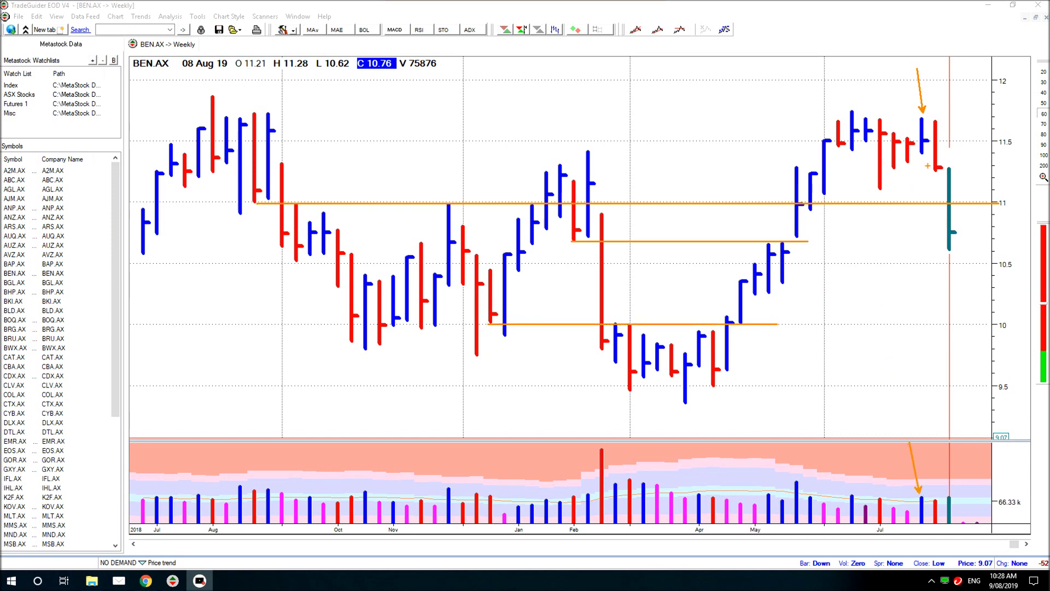
Mark the late-July up bar's low with an arrow and a short horizontal line, point an arrow near 11.0, and clear the drawings
left_click_drag(921, 163, 911, 186)
left_click_drag(923, 153, 951, 154)
left_click_drag(928, 202, 934, 179)
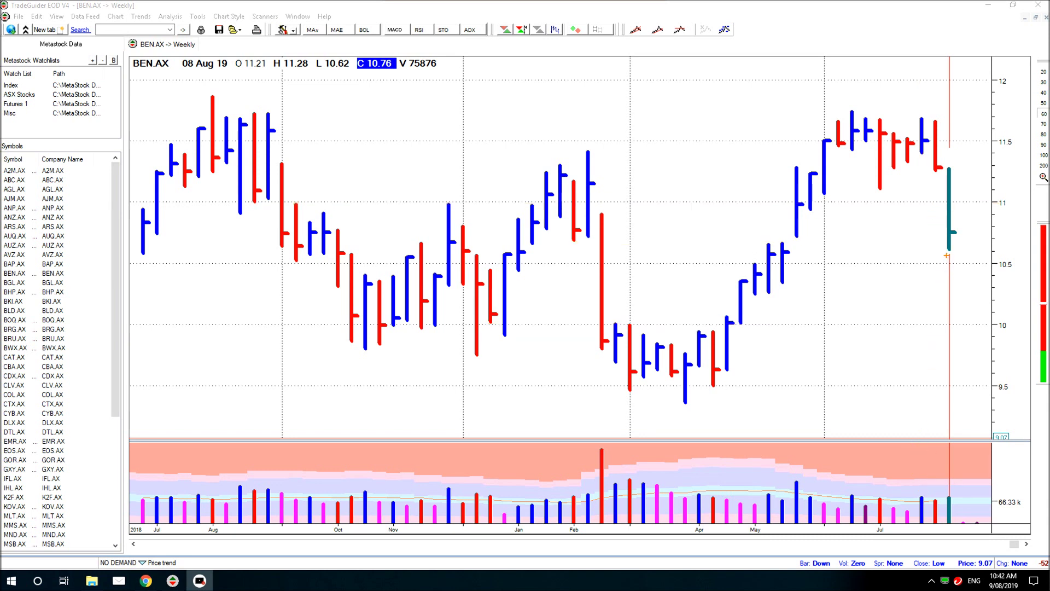
Point arrows at the latest bar's low and the late-May up bar's low, and draw horizontal lines at about 10.7 and 10.6 to the latest bar
left_click_drag(946, 256, 910, 312)
left_click_drag(573, 240, 974, 241)
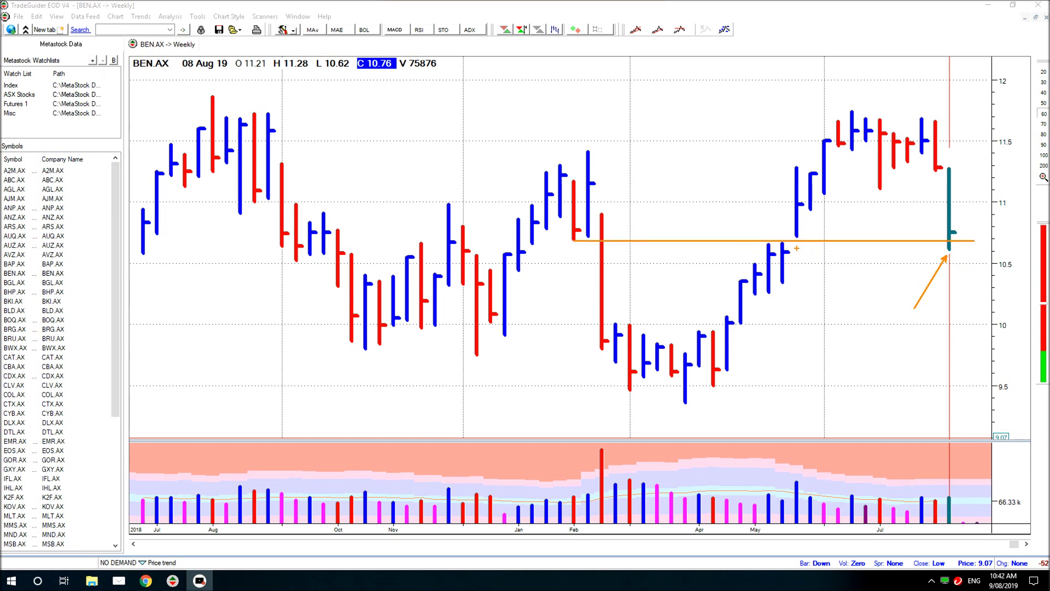
left_click_drag(798, 240, 811, 263)
left_click_drag(790, 252, 973, 252)
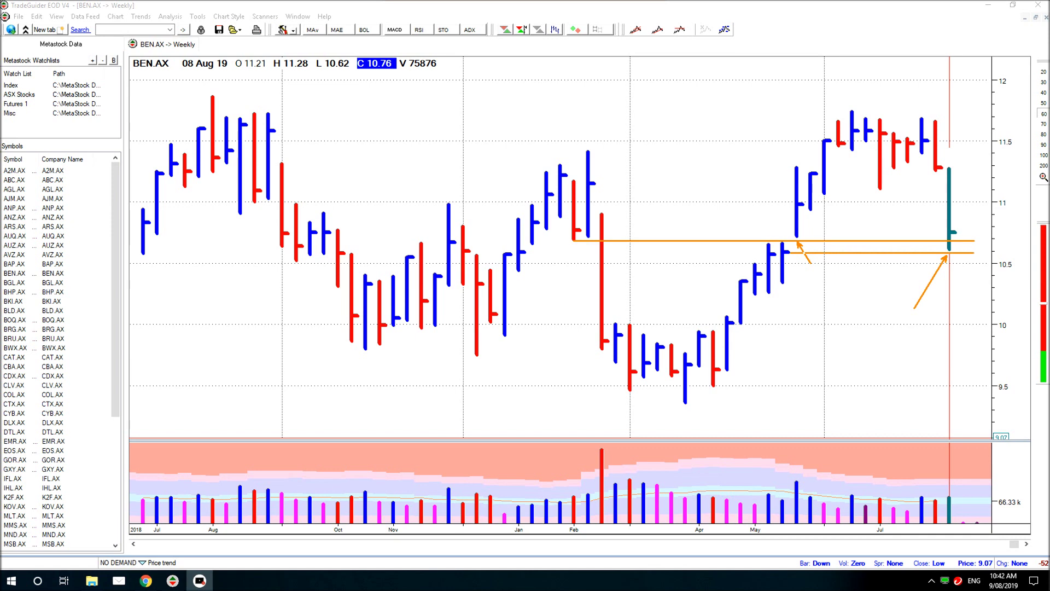